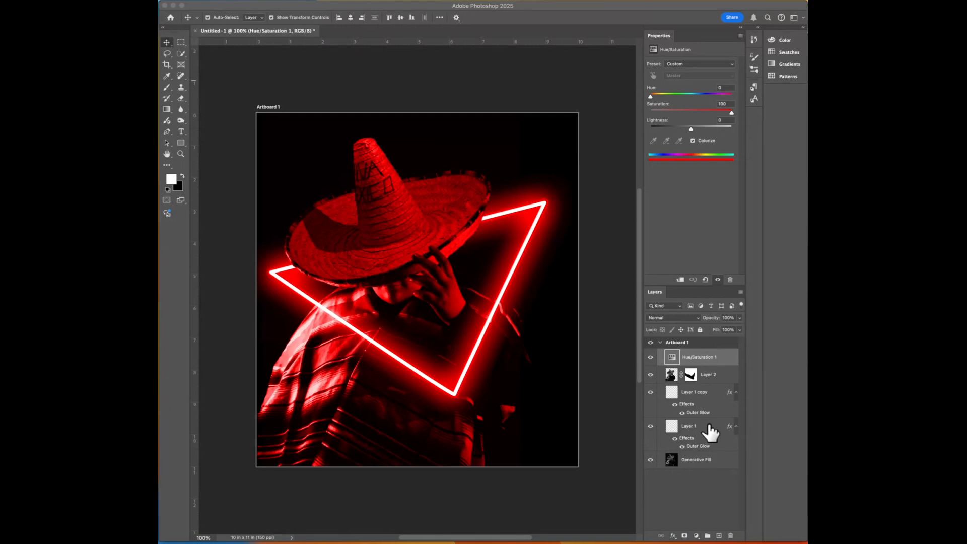
Delete every layer above Generative Fill: Hue/Saturation 1, Layer 2, Layer 1 copy and Layer 1
left_click(710, 427)
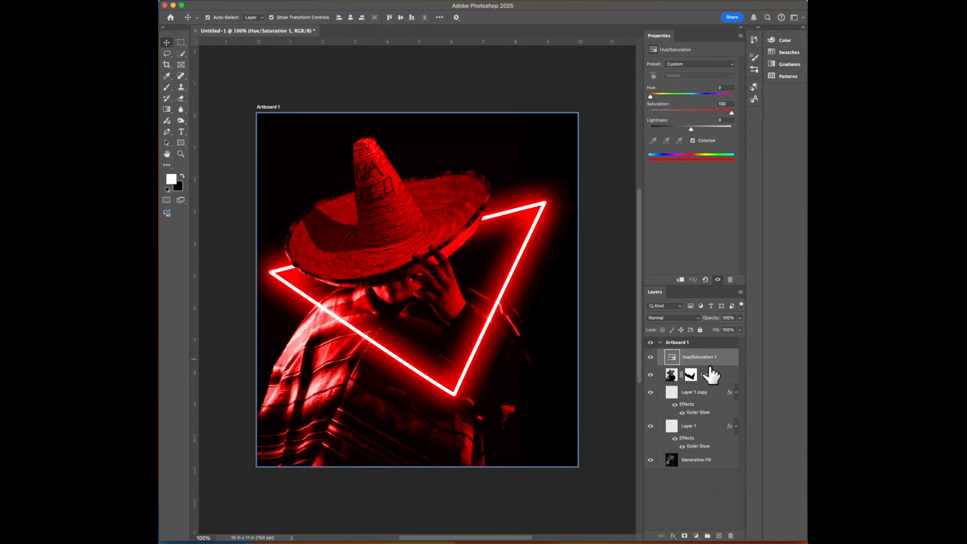
left_click(716, 426, "shift")
key("Delete")
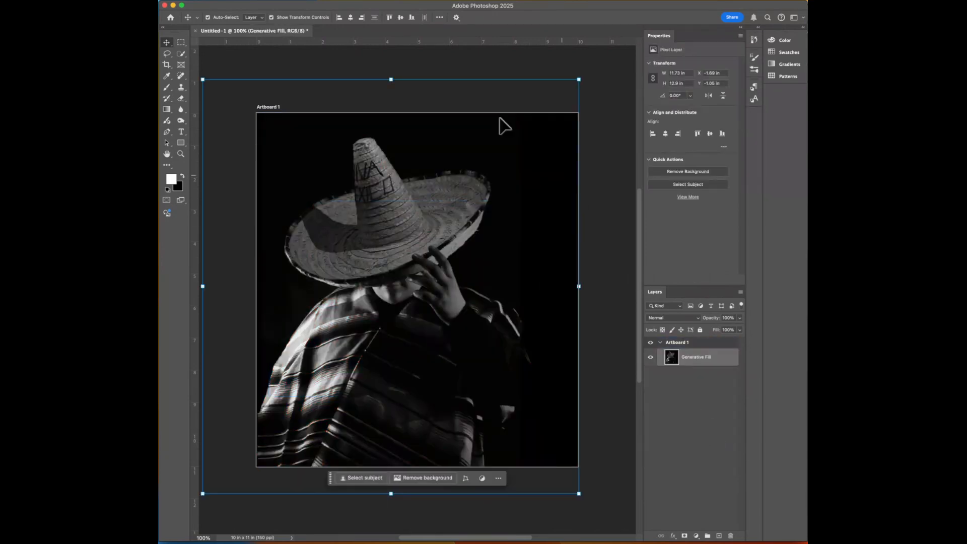
left_click(210, 1)
left_click(212, 4)
left_click_drag(724, 89, 482, 99)
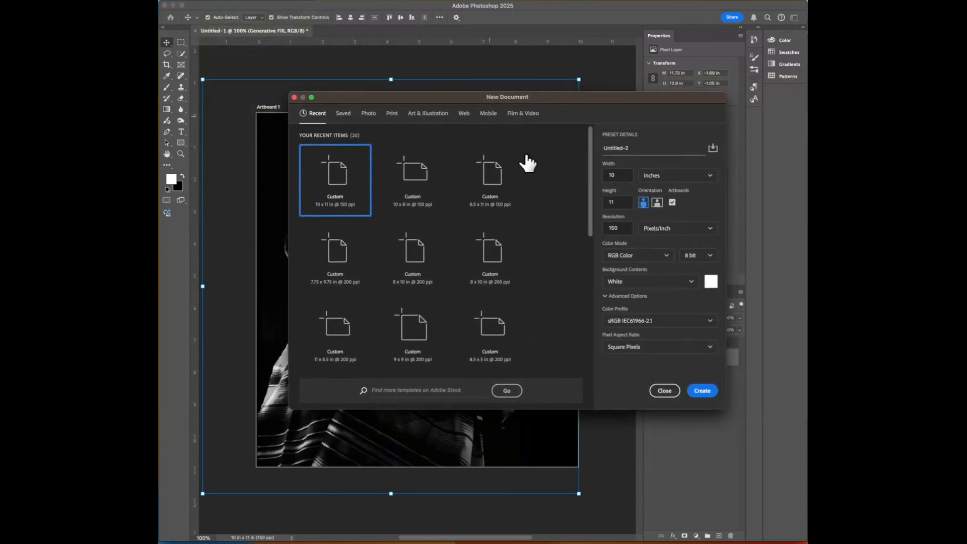
left_click(616, 176)
type("8.5")
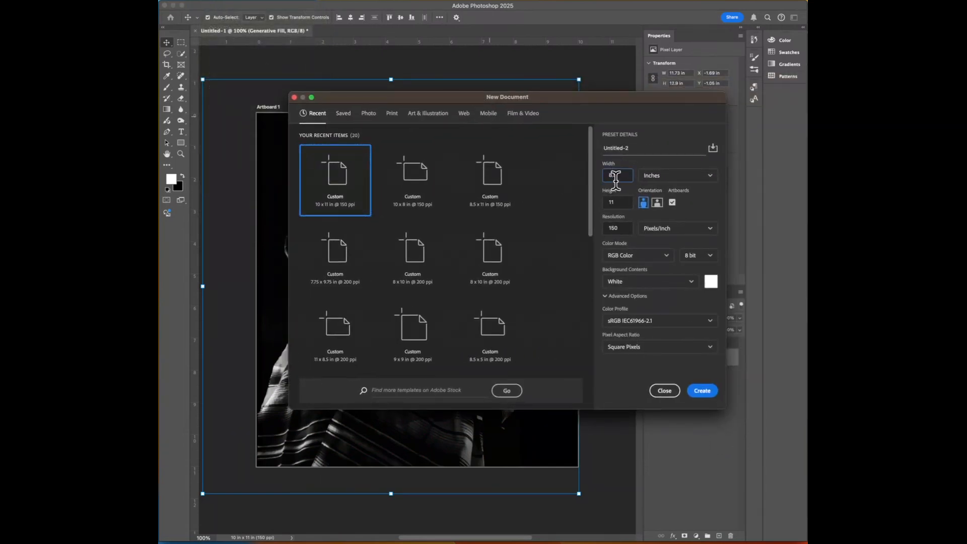
left_click(657, 203)
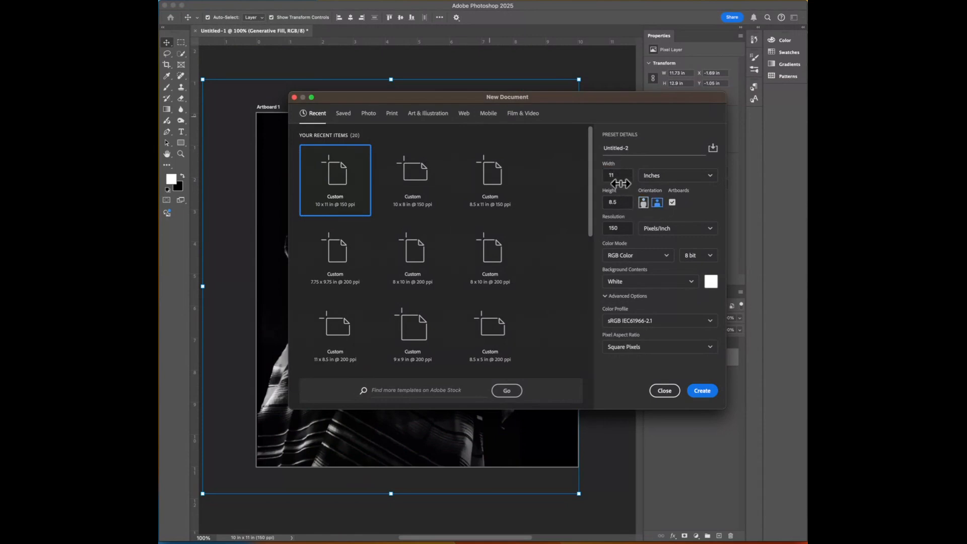
left_click(644, 203)
left_click_drag(470, 98, 803, 86)
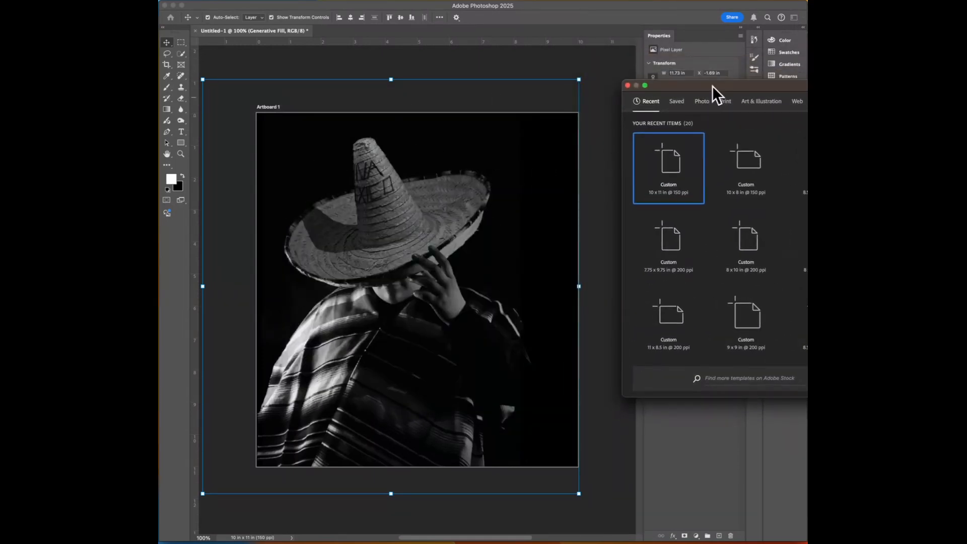
left_click_drag(713, 86, 603, 81)
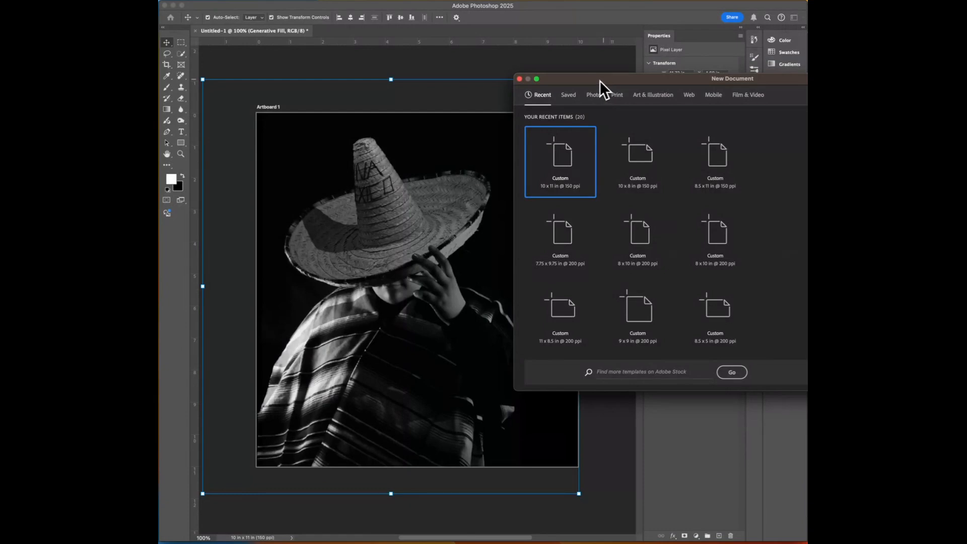
left_click_drag(599, 81, 543, 103)
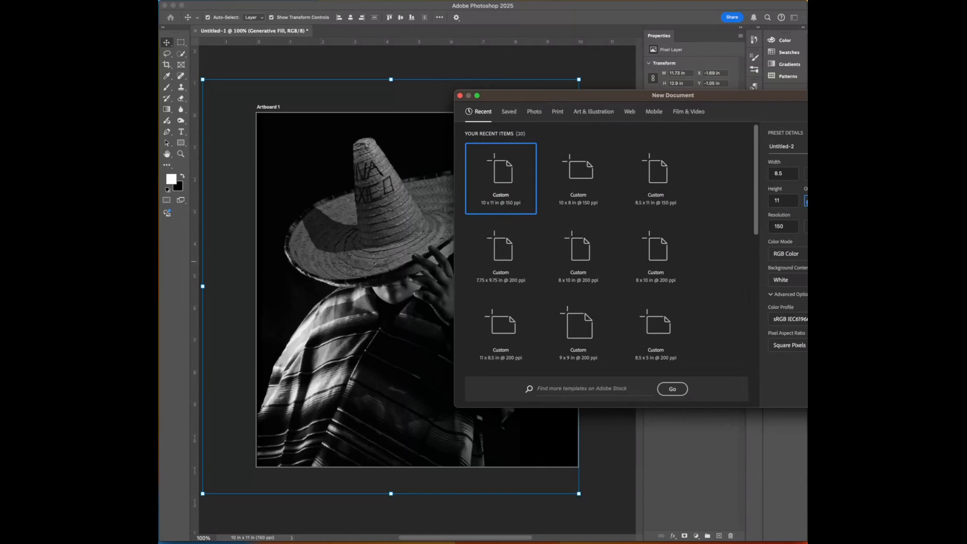
left_click(830, 391)
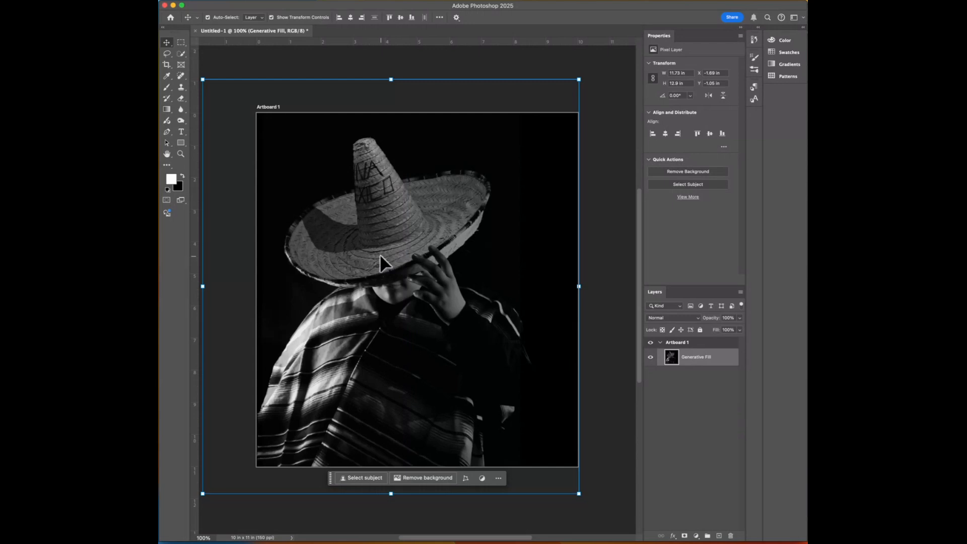
Trim the artboard's left edge slightly with the Crop tool, to a width of 9.98 in
left_click(163, 67)
mouse_move(258, 290)
left_mouse_down()
mouse_move(228, 289)
mouse_move(257, 293)
left_mouse_up()
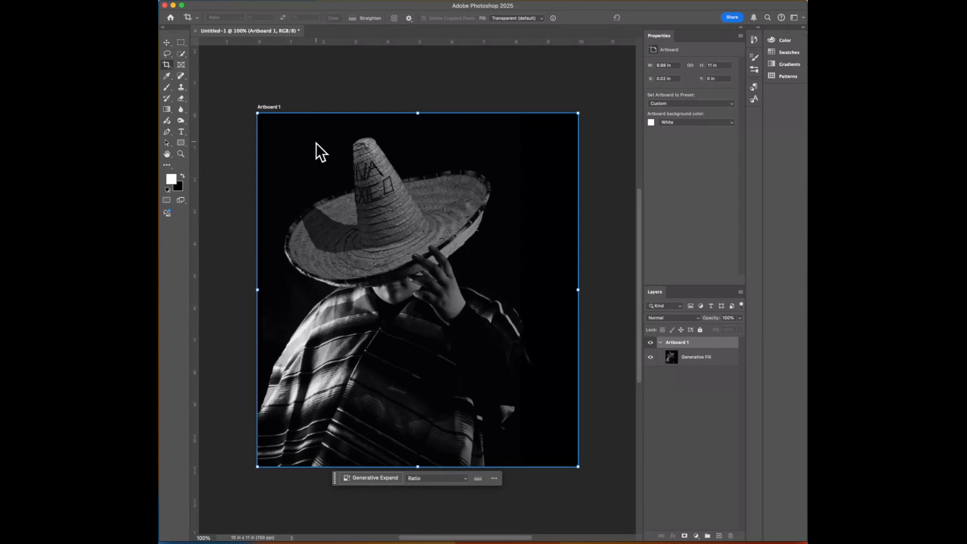
Set the Brush tool to a Hard Round tip with an 11 px size and 100% hardness
left_click(167, 87)
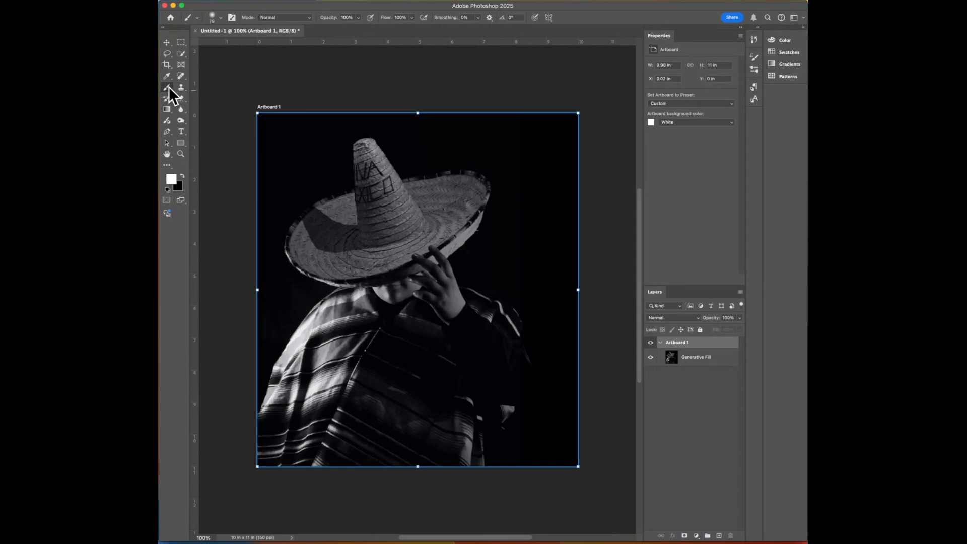
left_click(221, 18)
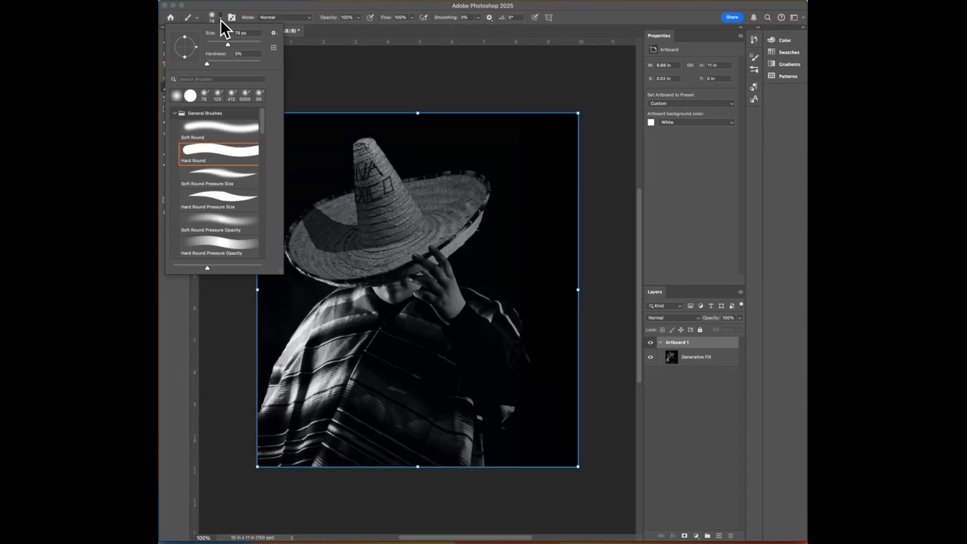
left_click_drag(224, 44, 211, 44)
key("Tab")
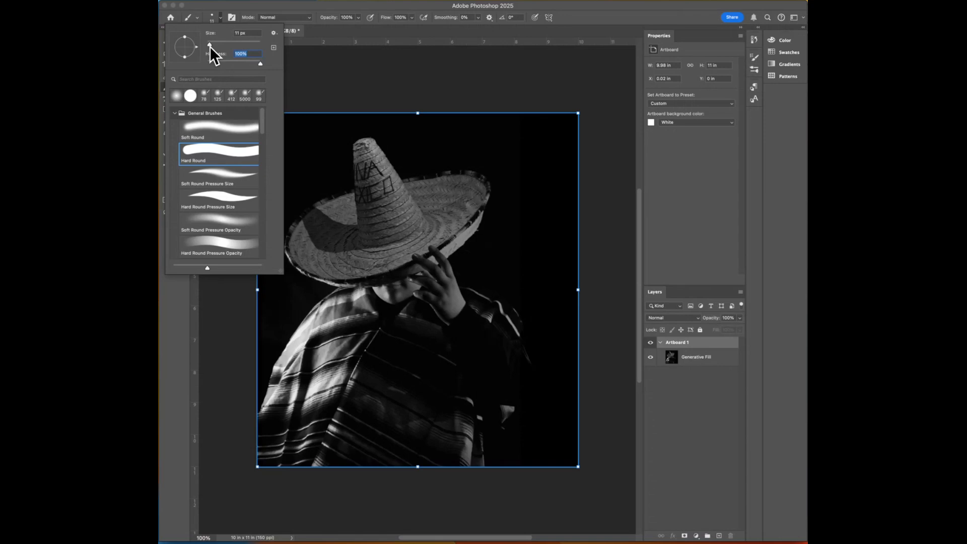
key("shift+Tab")
left_click(359, 66)
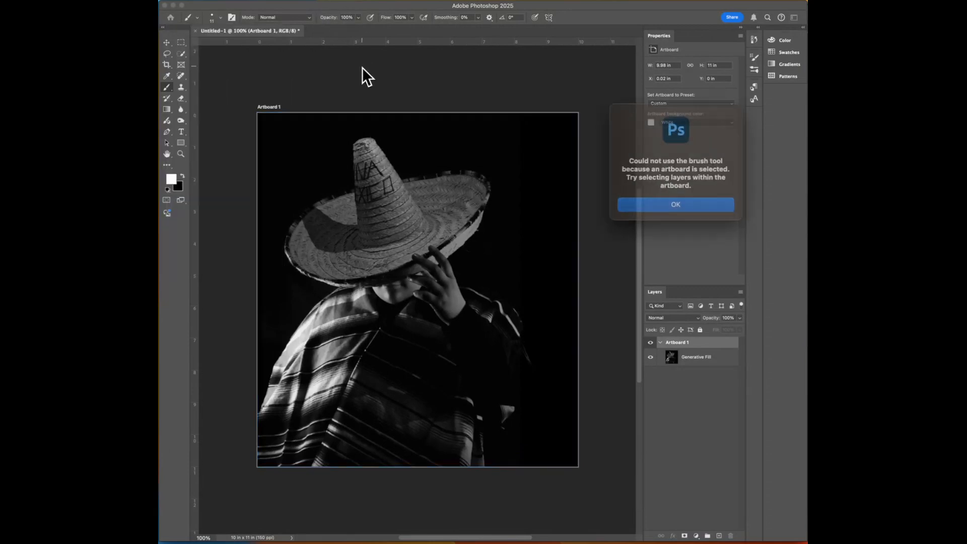
left_click(696, 201)
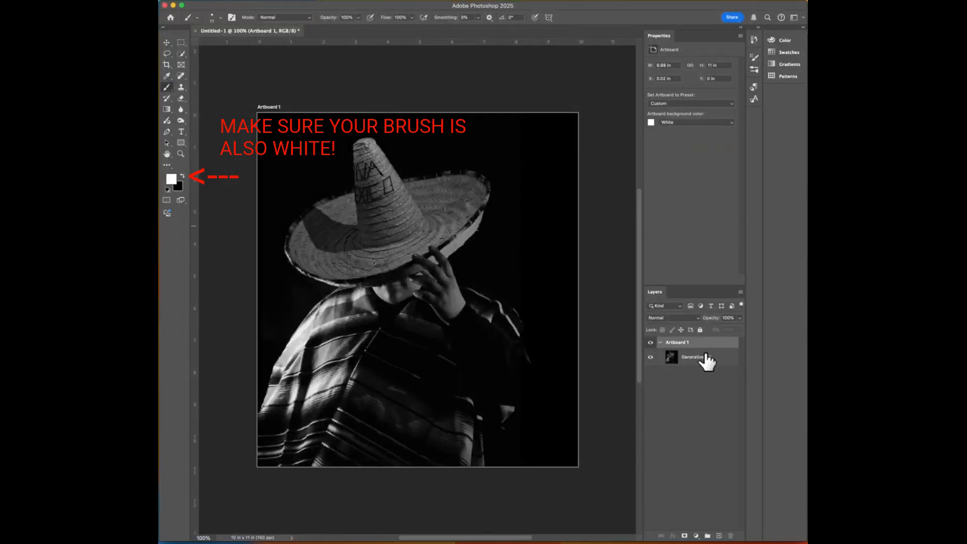
Add a blank layer above the photo and draw a closed triangular Pen path about 7.6 in wide and 5.2 in high across the figure
left_click(720, 536)
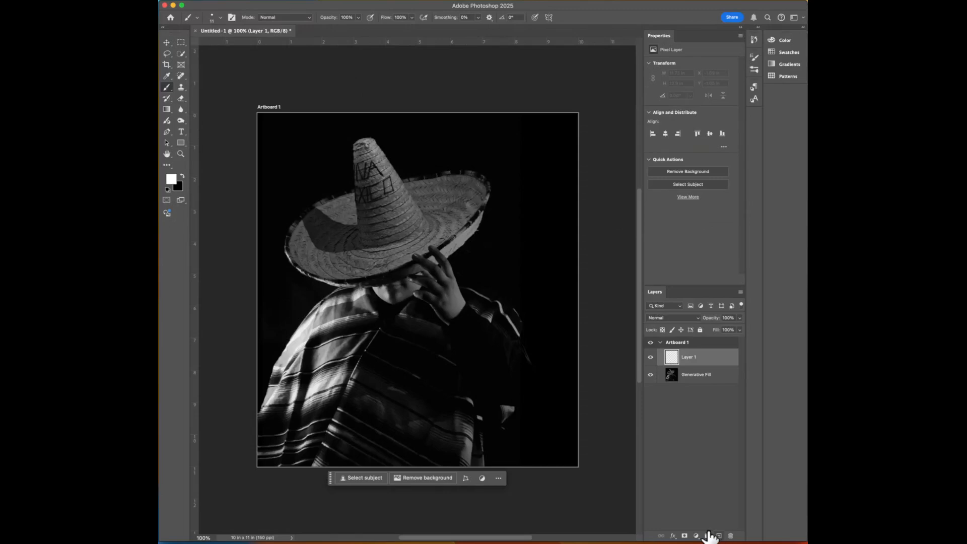
left_click(167, 133)
right_click(168, 133)
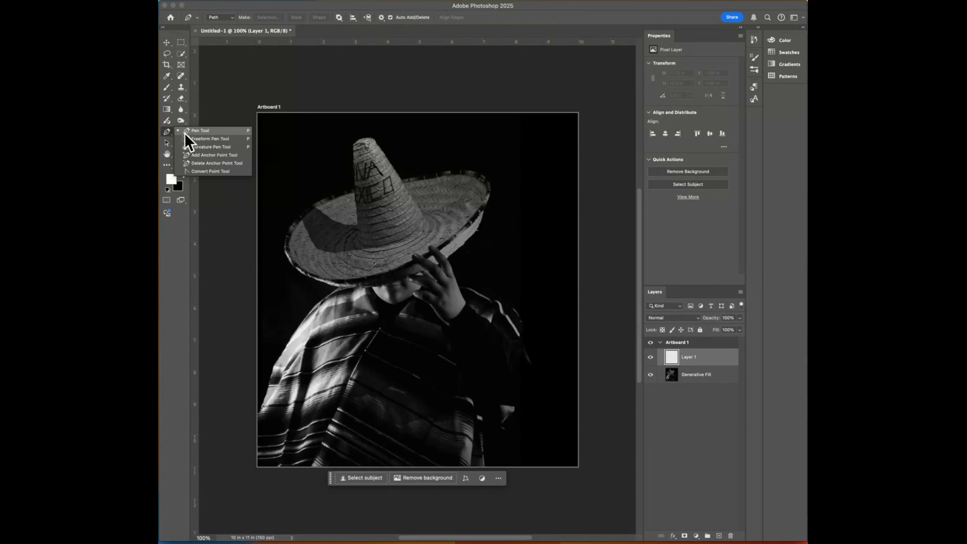
left_click(190, 132)
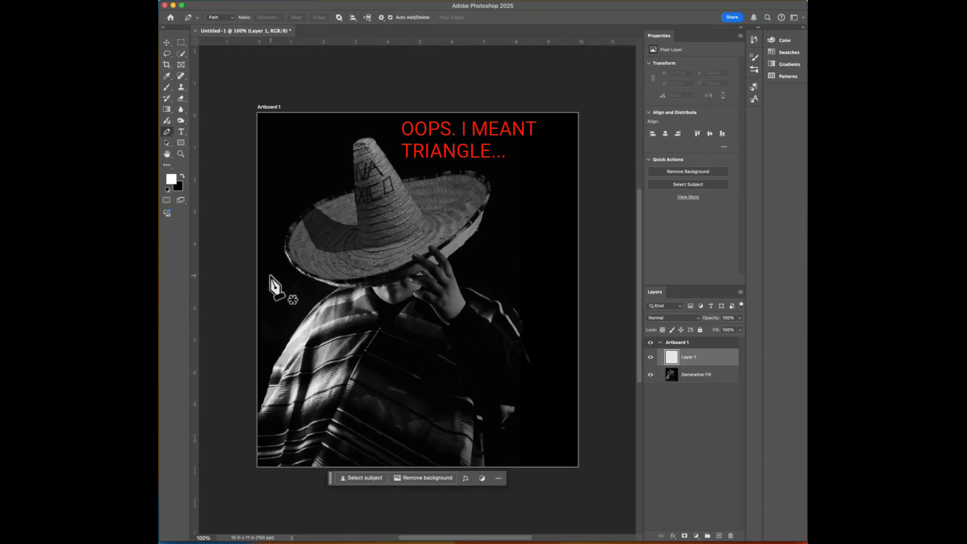
left_click(522, 244)
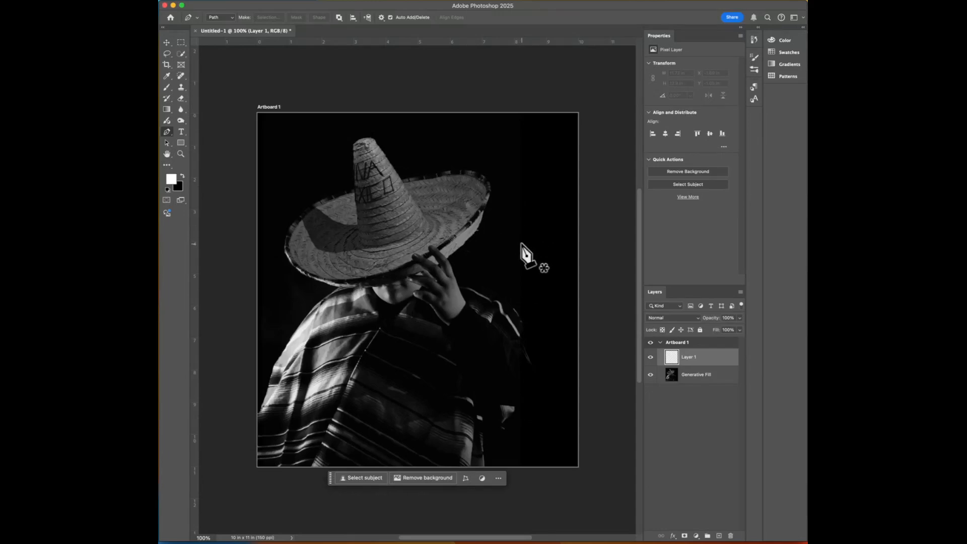
left_click(277, 283)
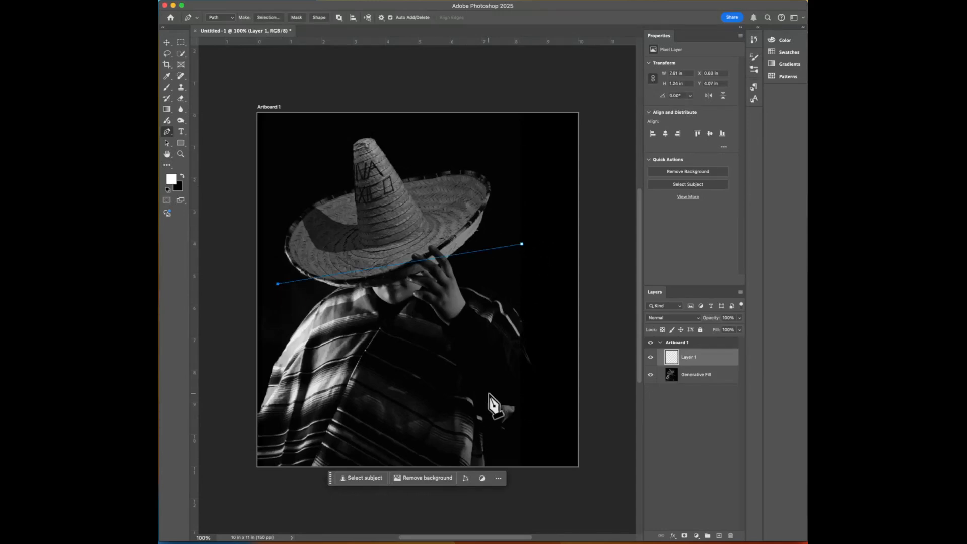
left_click(407, 411)
left_click(522, 244)
Stroke the triangular path with the Brush, leaving Simulate Pressure off
right_click(466, 254)
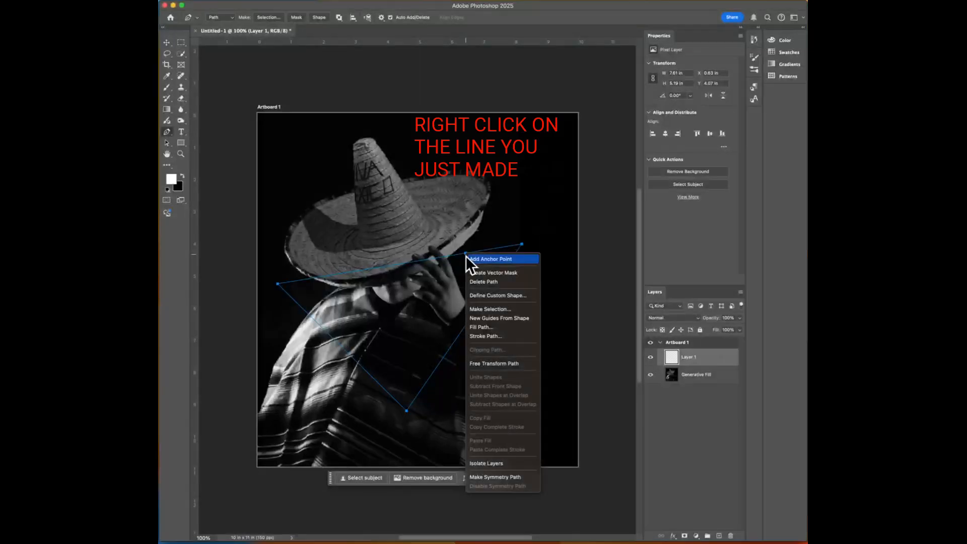
left_click(491, 337)
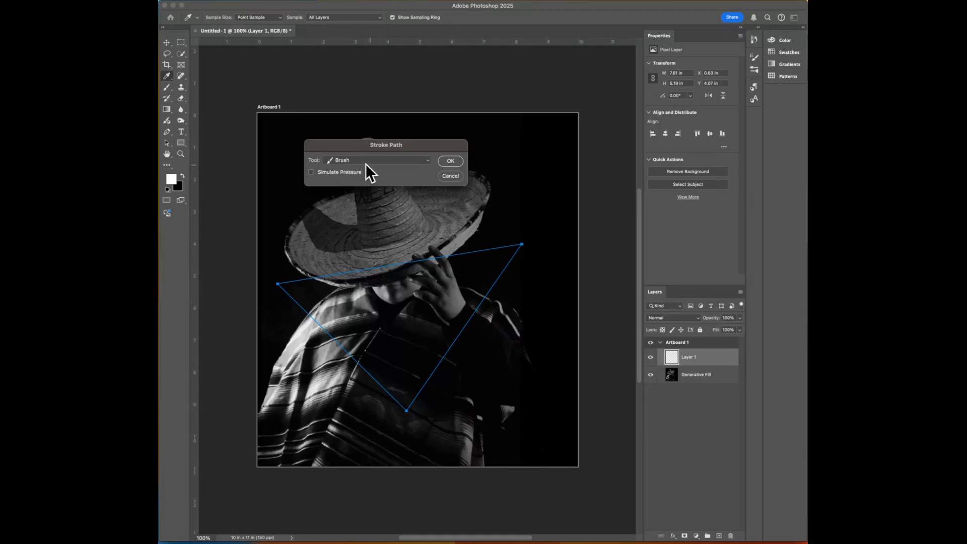
left_click(446, 162)
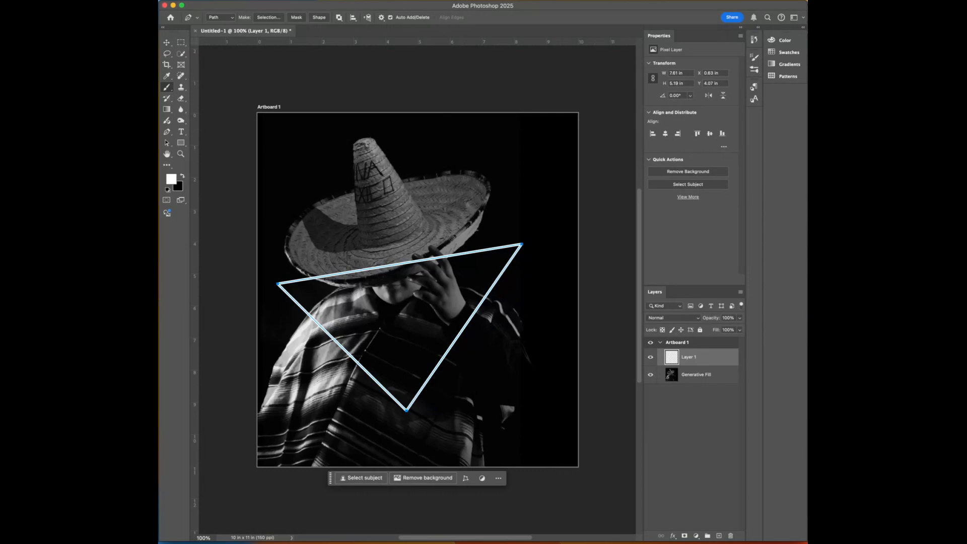
Give the triangle layer a red Outer Glow in Screen mode with 100% opacity, Precise technique and 13 px size
left_click(673, 537)
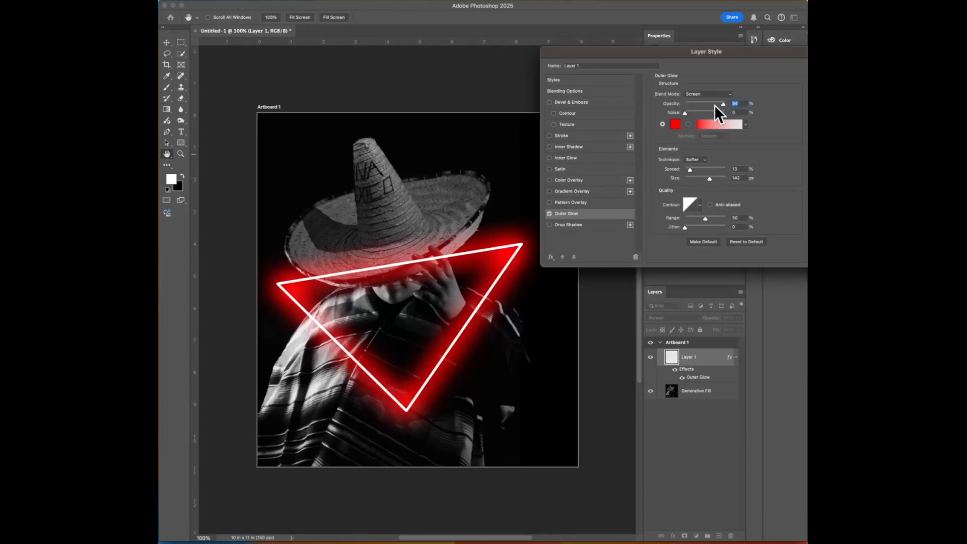
left_click_drag(715, 105, 738, 109)
left_click_drag(709, 178, 690, 179)
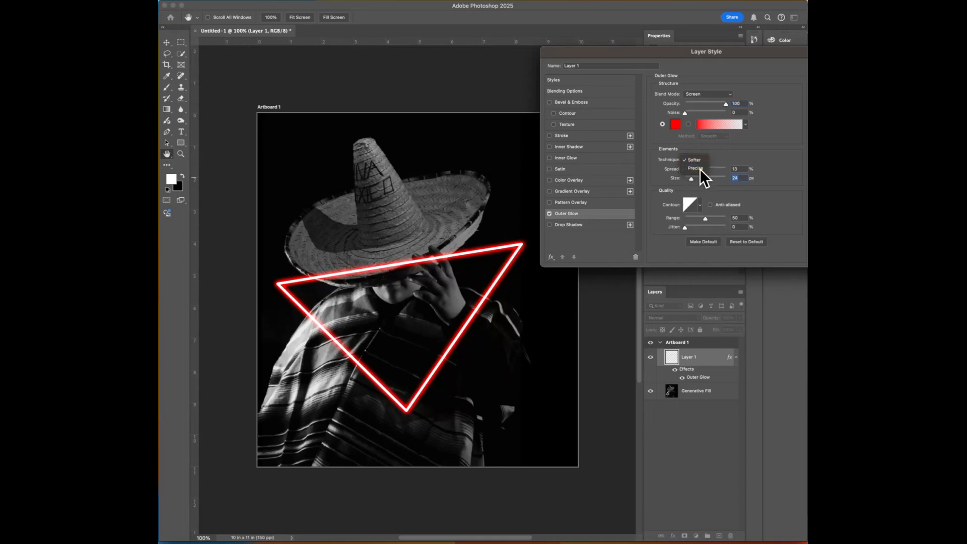
left_click(700, 170)
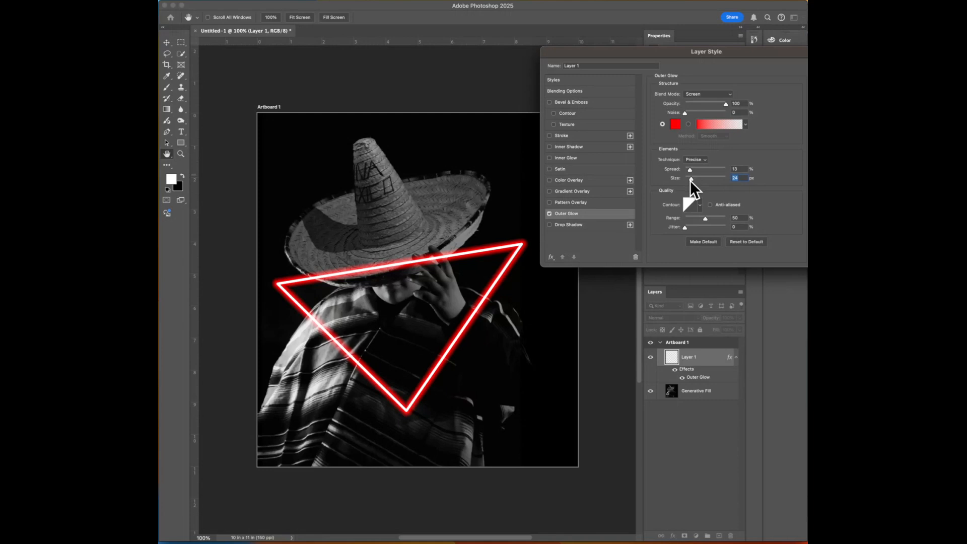
left_click_drag(691, 180, 689, 180)
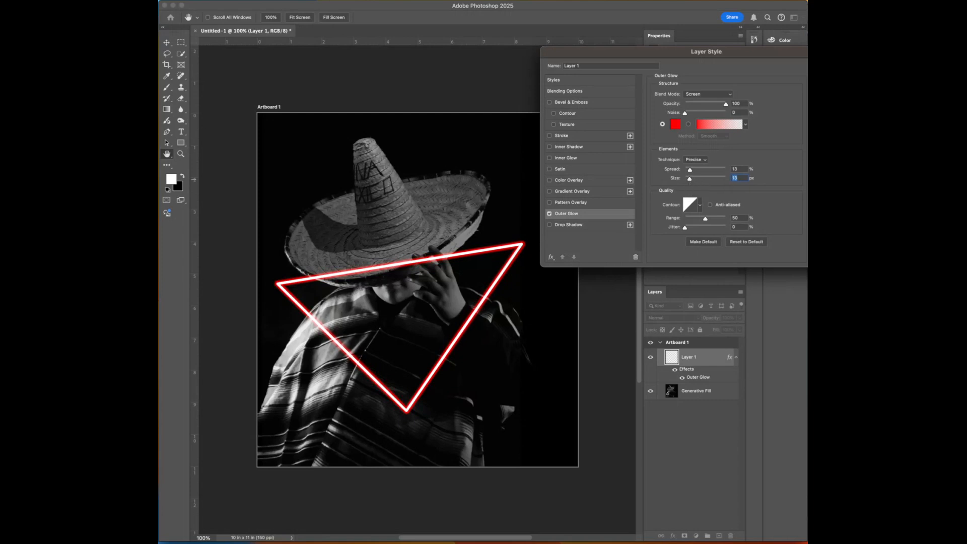
key("Return")
key("p")
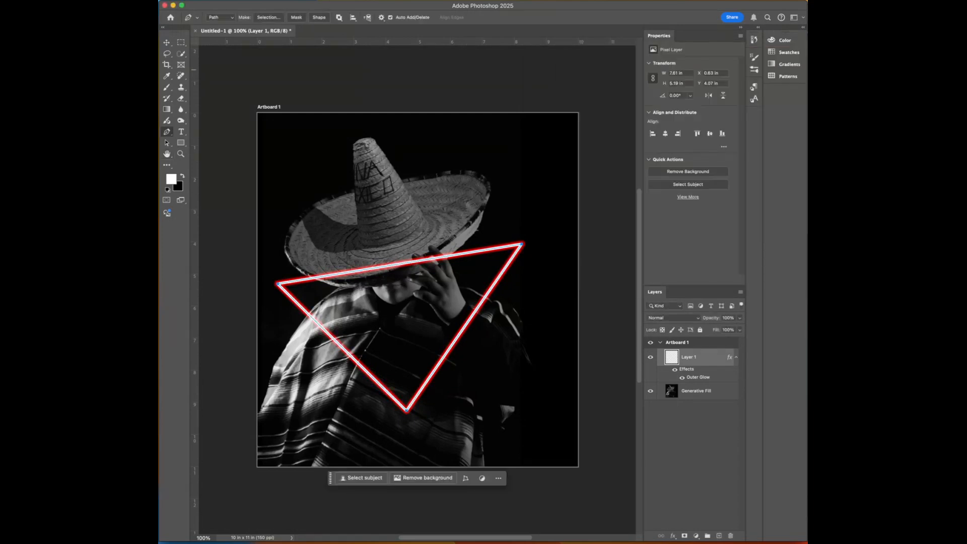
Rename the triangle layer as NEON 1
double_click(686, 357)
type("NEON 1")
key("Return")
Duplicate the NEON 1 layer and name the copy NEON 2
key("super+j")
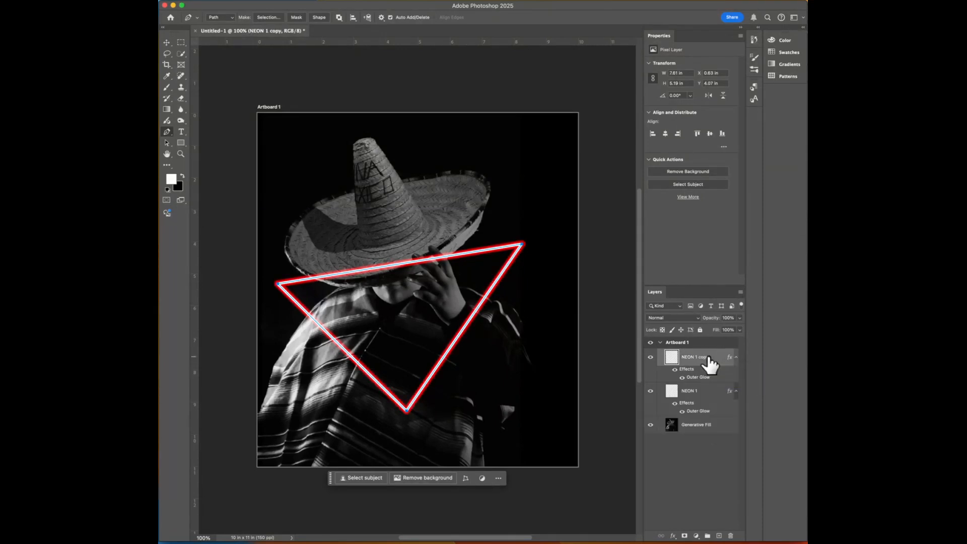
double_click(707, 356)
key("Return")
Enlarge the Outer Glow on the NEON 2 layer to a size of 87 px
double_click(694, 379)
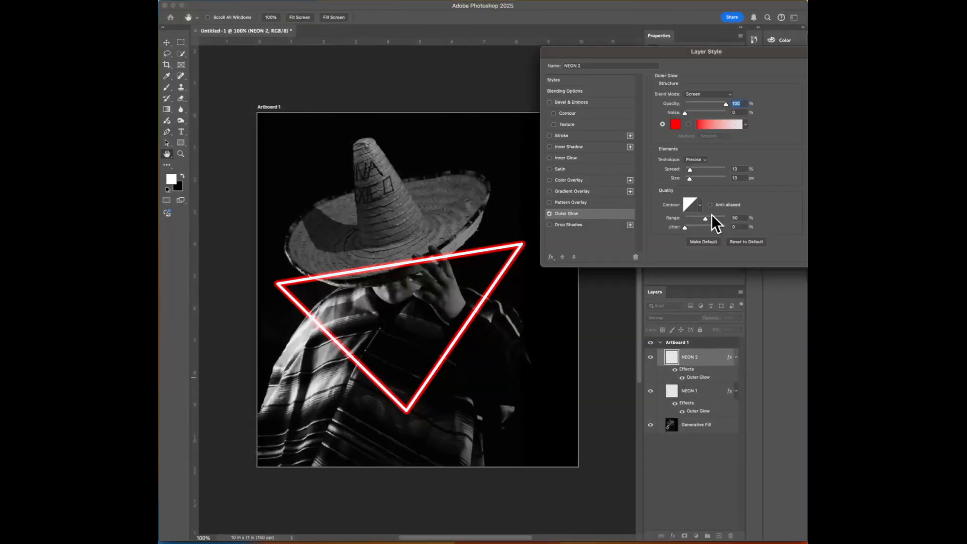
left_click_drag(691, 180, 701, 182)
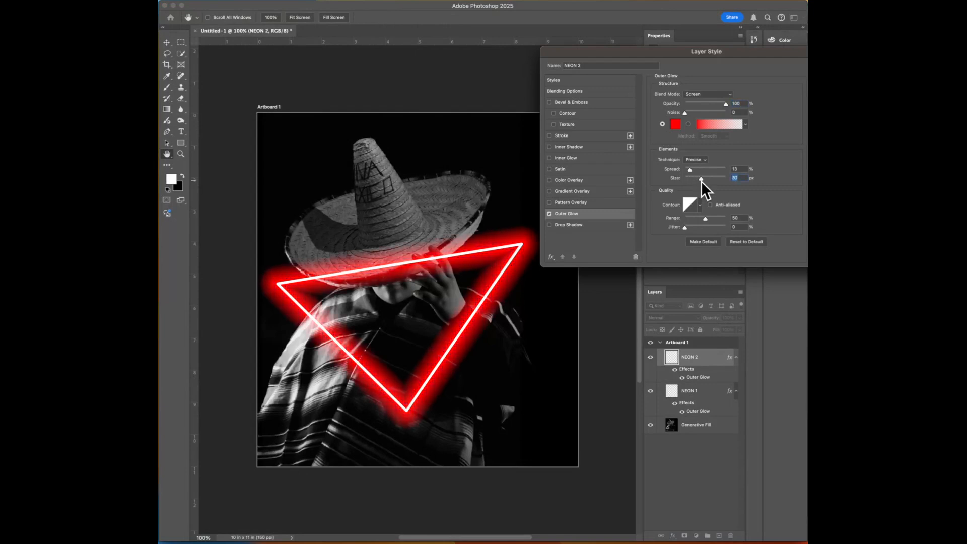
Try the Overlay blend mode on NEON 2's Outer Glow and return it to Screen
left_click(709, 94)
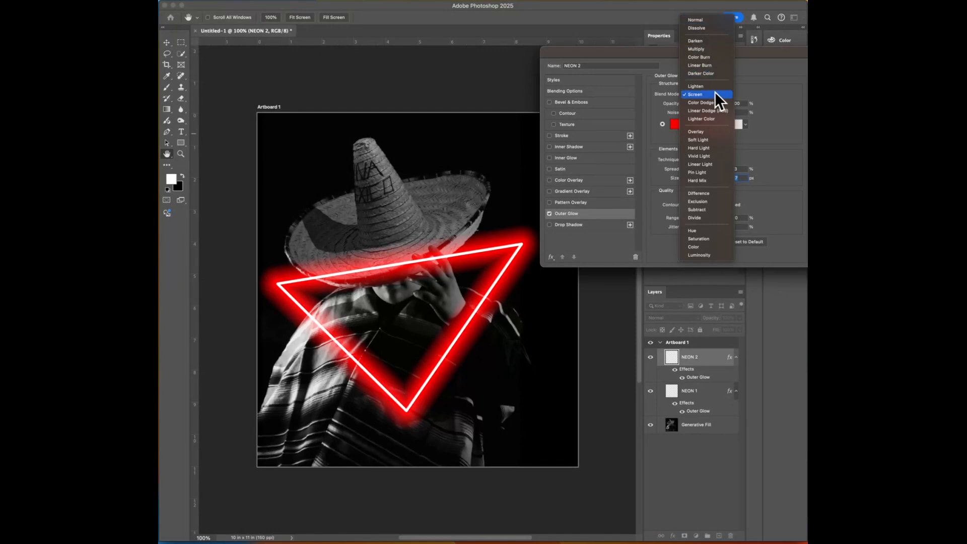
left_click(705, 133)
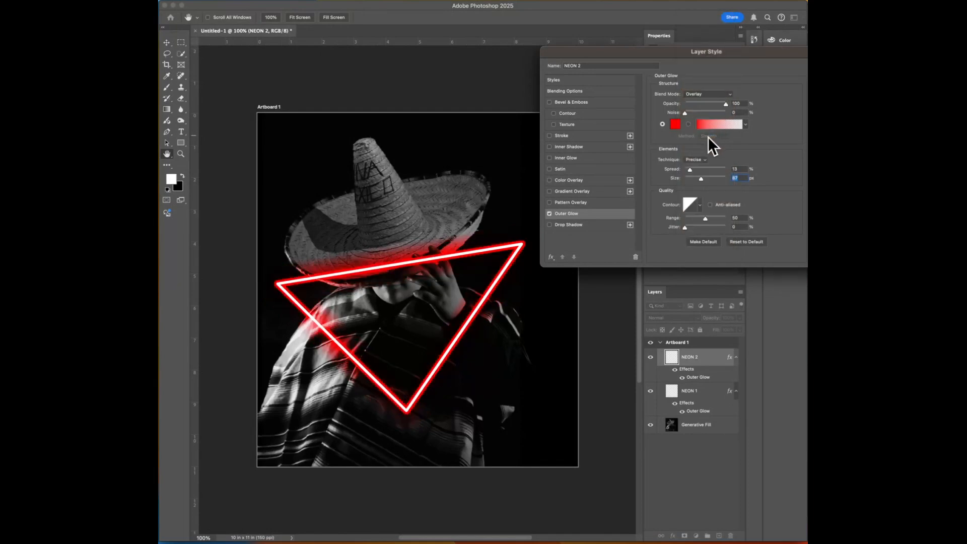
left_click(700, 94)
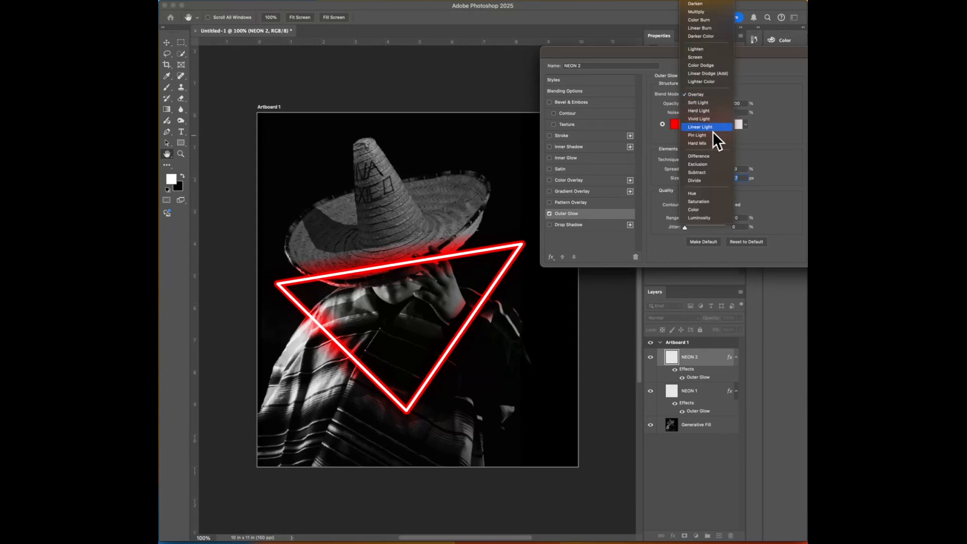
left_click(707, 61)
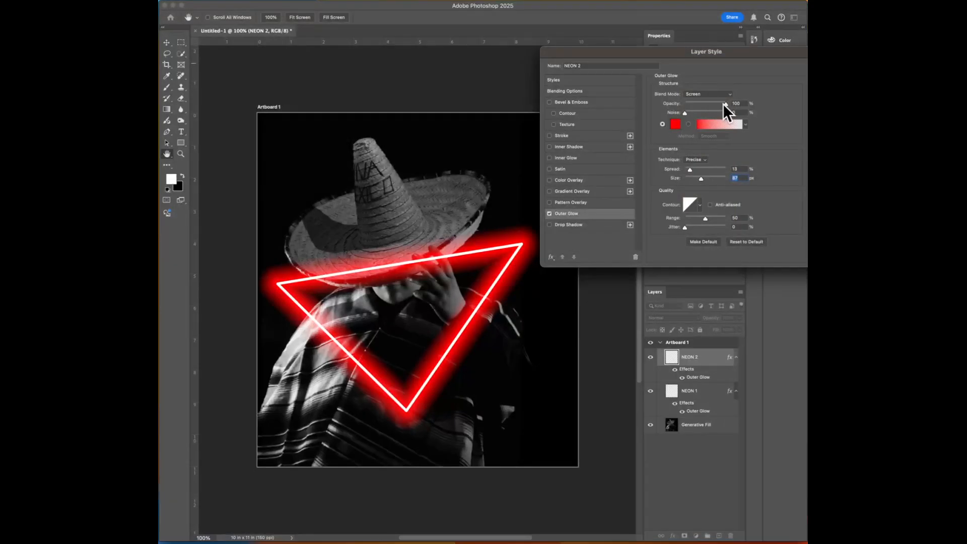
Lower the opacity of NEON 2's Outer Glow to 84% and apply the layer style
left_click_drag(724, 105, 721, 104)
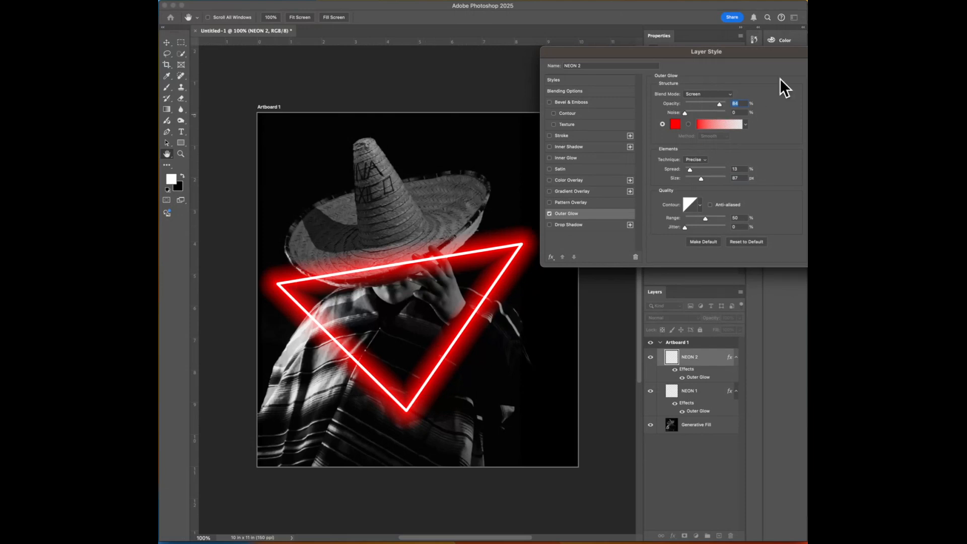
key("Return")
Select the subject automatically on the Generative Fill layer
key("p")
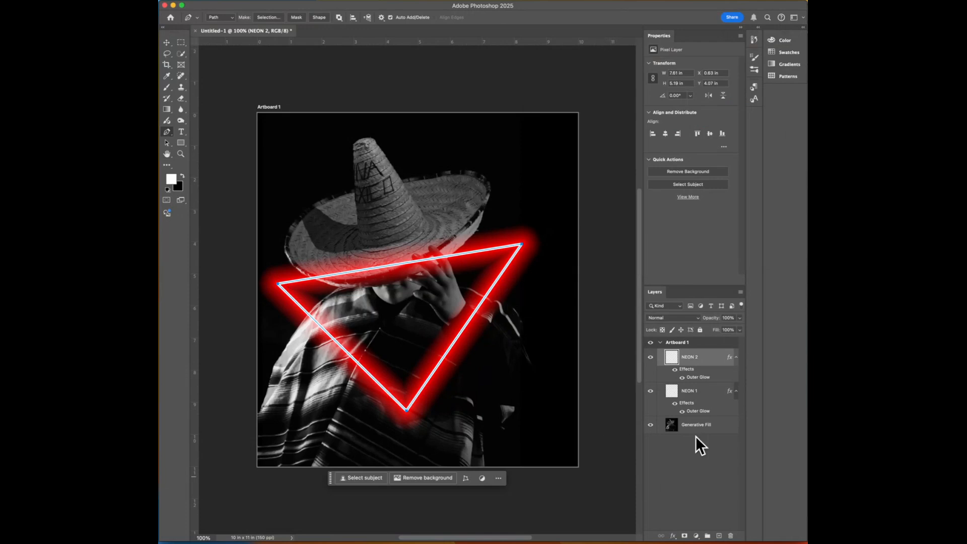
left_click(686, 428)
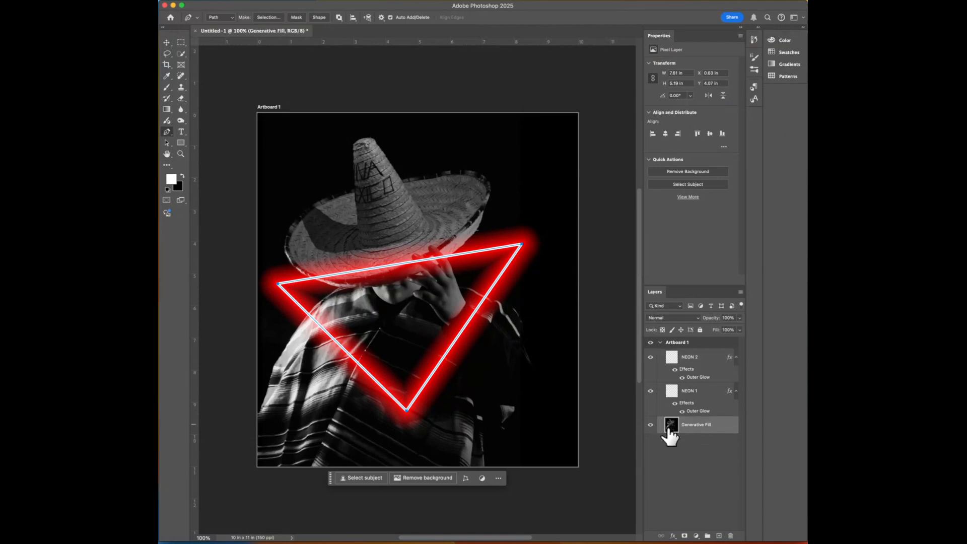
left_click(346, 479)
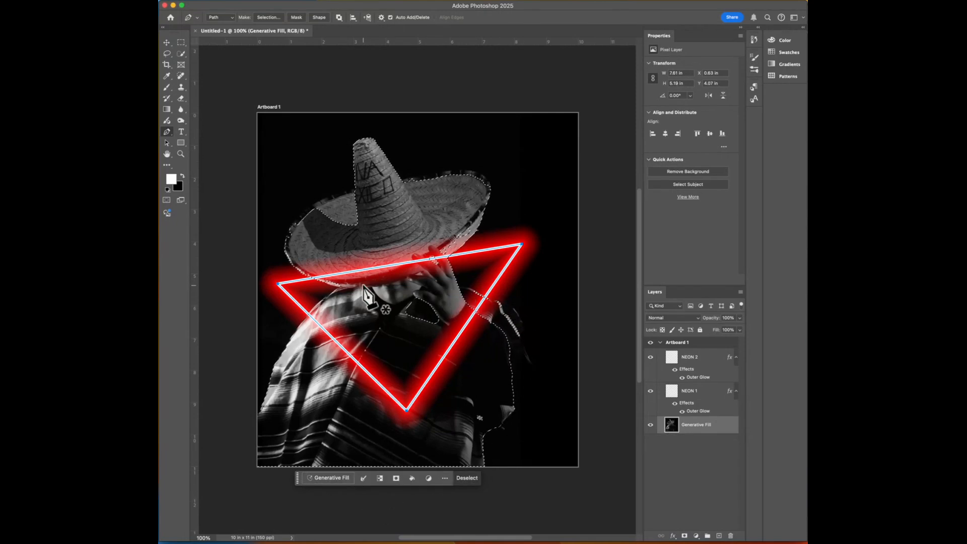
Add the missing shaded part of the sombrero brim to the selection with the Quick Selection tool
left_click(180, 53)
left_click(201, 54)
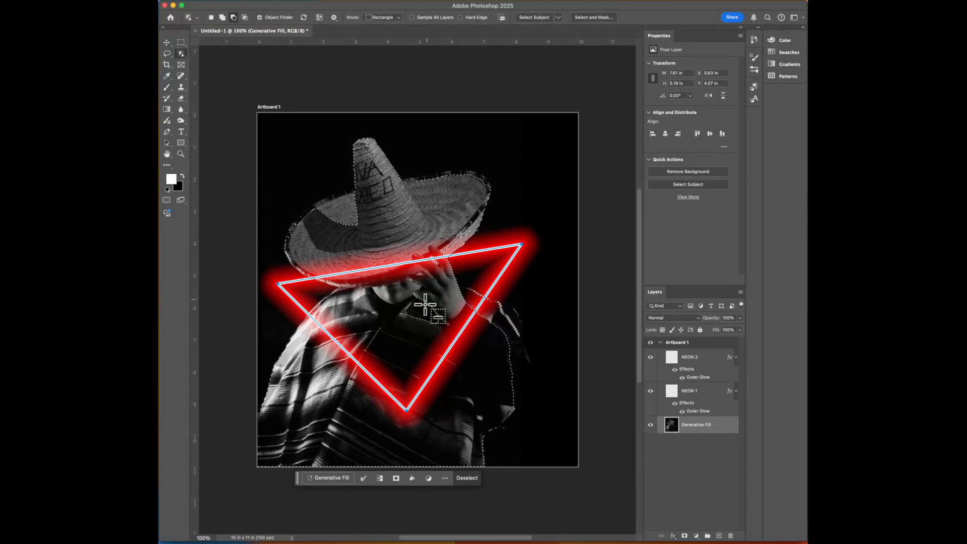
left_click(180, 54)
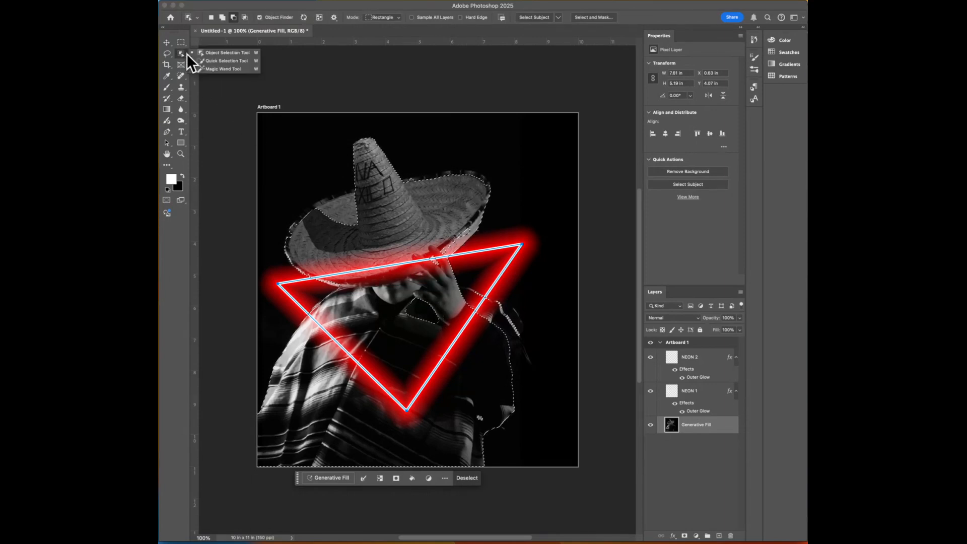
left_click(210, 63)
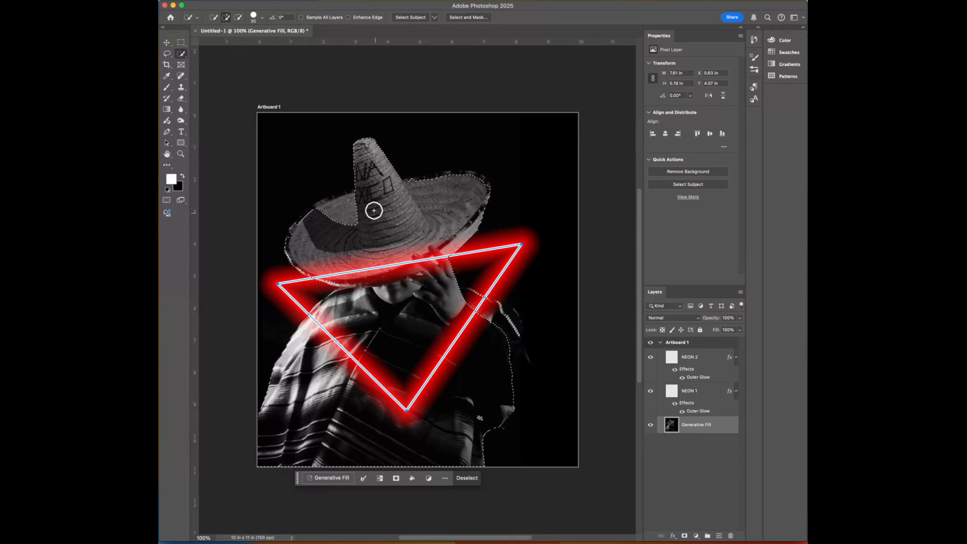
left_click_drag(373, 210, 317, 221)
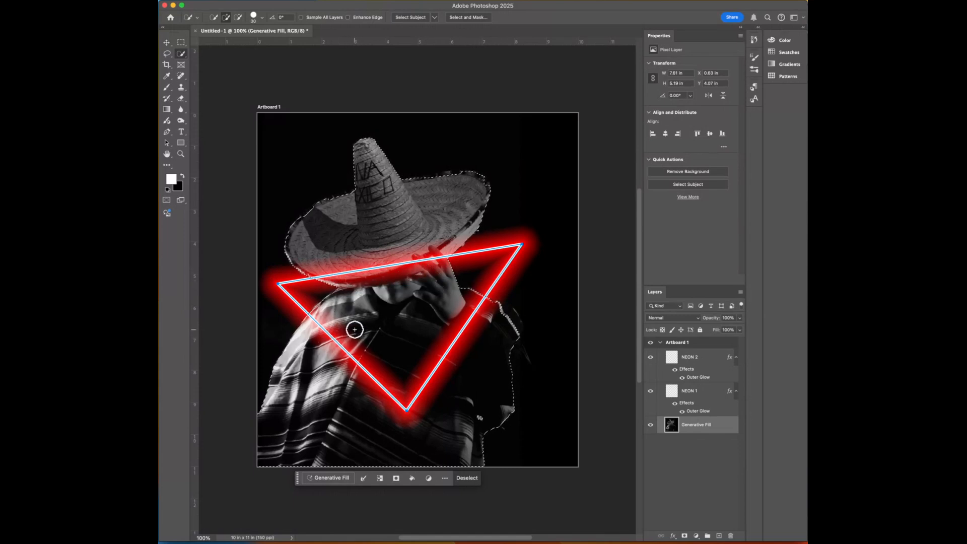
Try to add the small gap beside the figure's lower sleeve to the selection
left_click(477, 417)
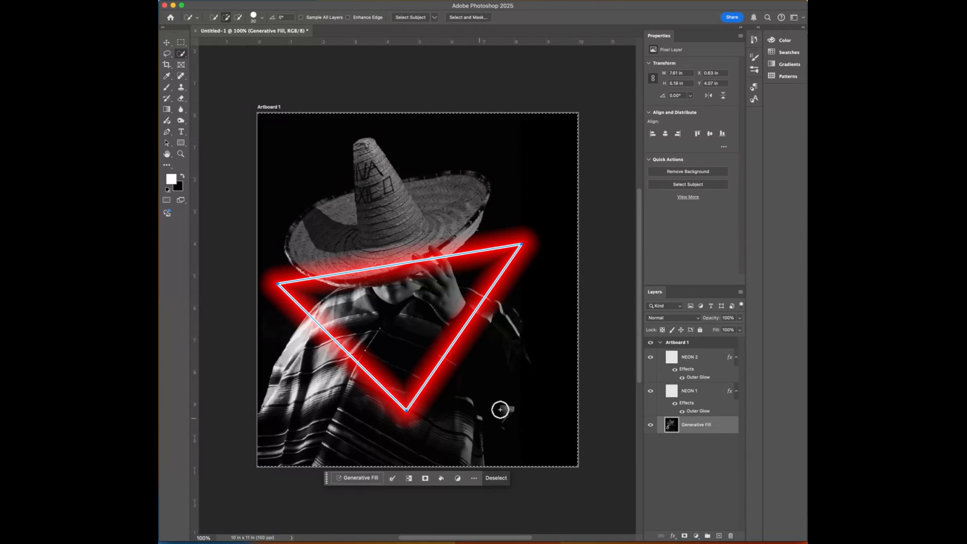
key("super+z")
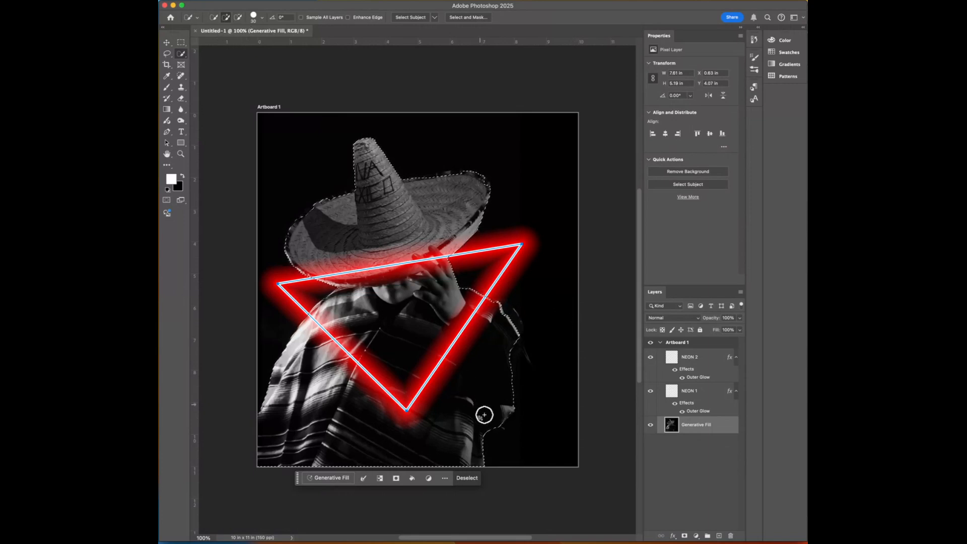
key("super+shift+z")
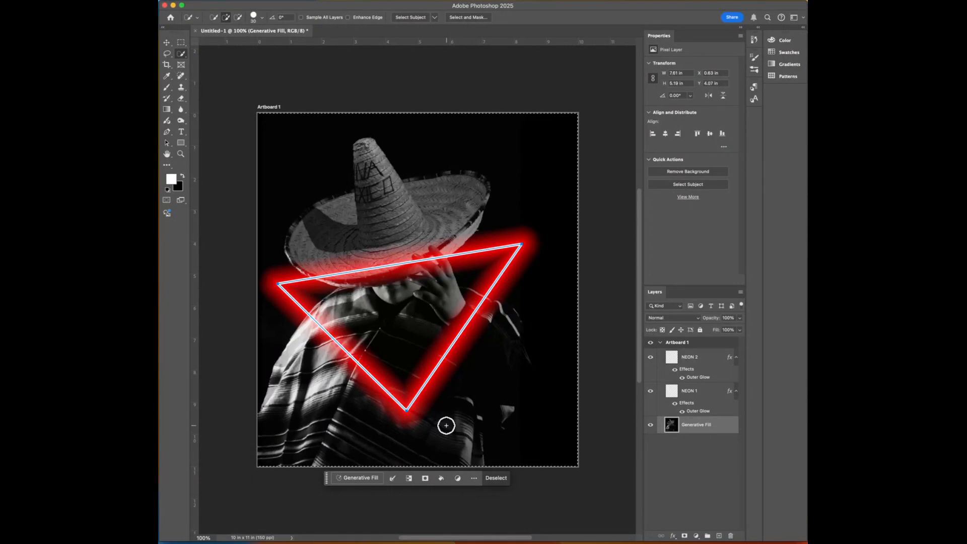
key("super+z")
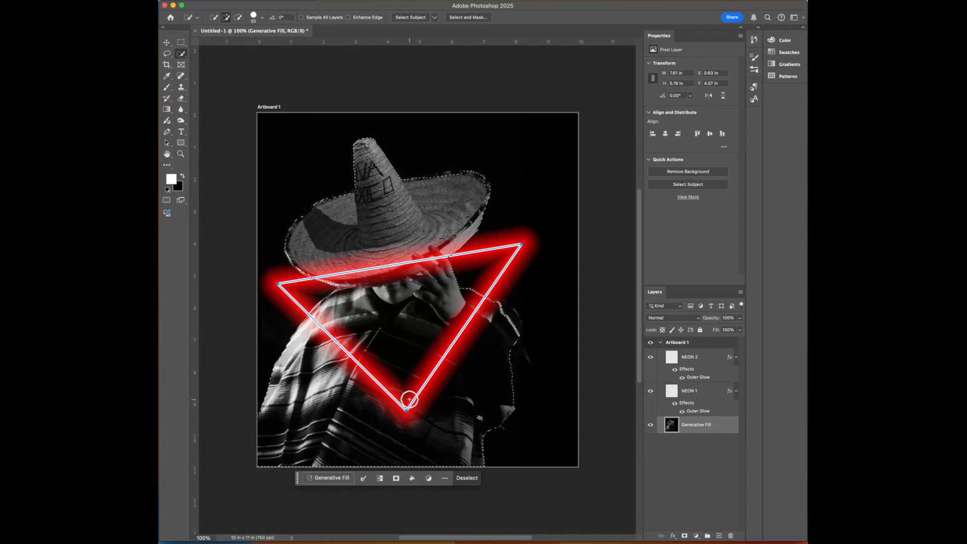
Copy the selected figure to a new layer and place it above NEON 2
key("super+j")
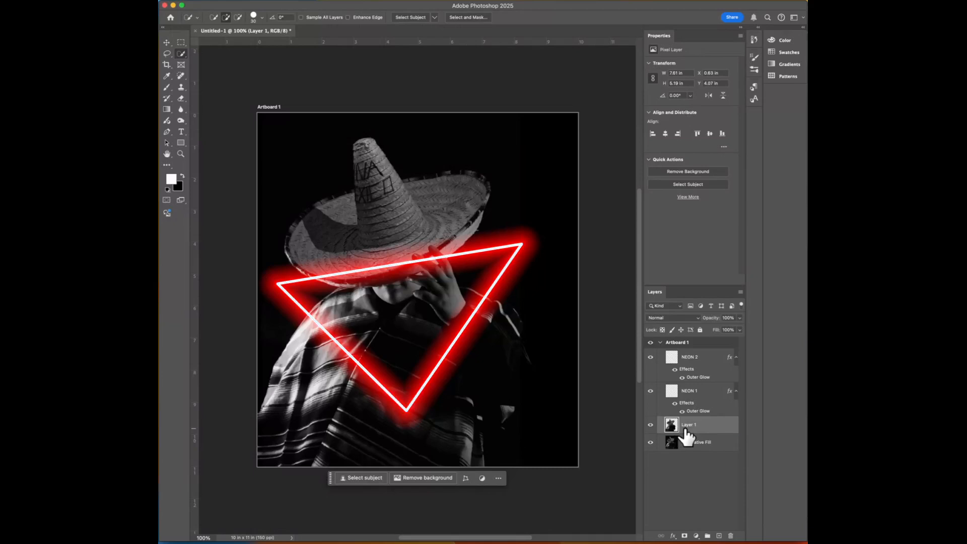
left_click_drag(682, 432, 686, 354)
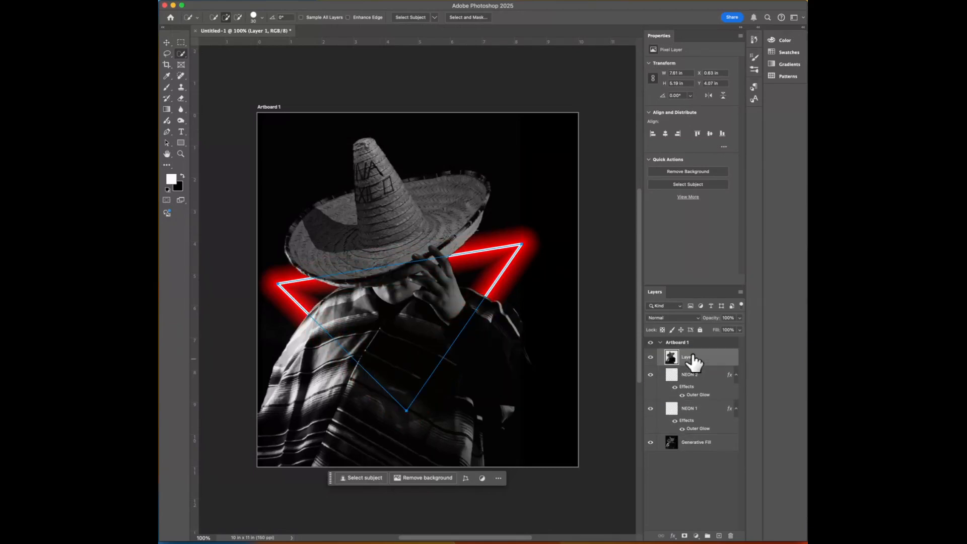
Add a mask to Layer 1 and paint it black over the poncho with a 105 px, 0% hardness brush to reveal the lower triangle
left_click(685, 536)
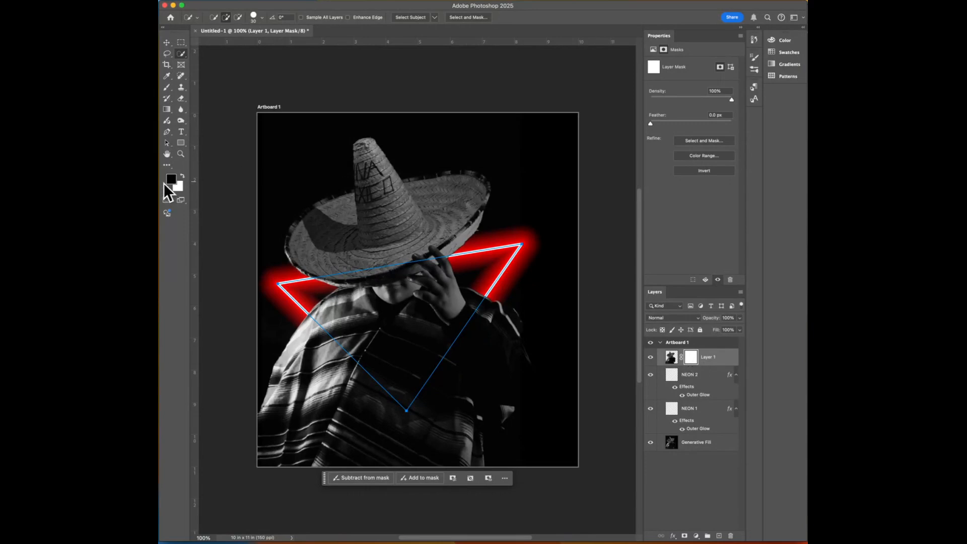
left_click(167, 88)
right_click(352, 274)
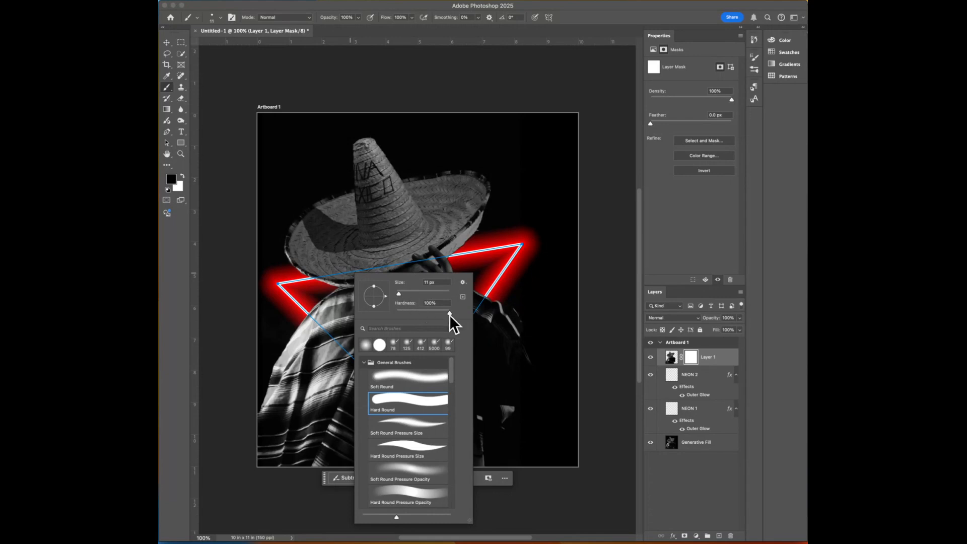
mouse_move(450, 316)
left_mouse_down()
mouse_move(394, 307)
mouse_move(392, 297)
mouse_move(424, 296)
left_mouse_up()
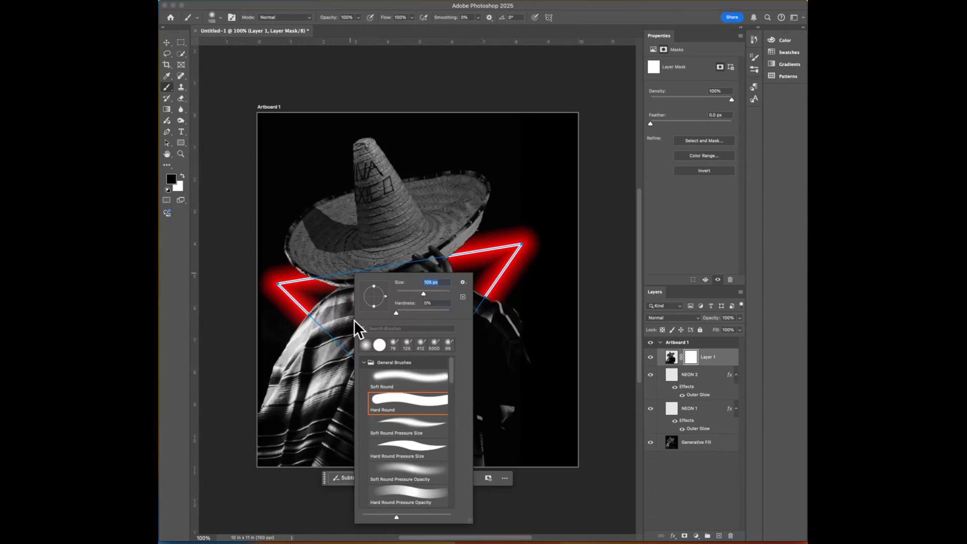
mouse_move(320, 326)
left_mouse_down()
mouse_move(340, 338)
mouse_move(303, 309)
mouse_move(359, 369)
mouse_move(299, 309)
mouse_move(400, 430)
mouse_move(353, 340)
mouse_move(309, 296)
mouse_move(417, 380)
mouse_move(350, 347)
mouse_move(427, 435)
mouse_move(441, 434)
mouse_move(414, 381)
mouse_move(427, 343)
mouse_move(461, 390)
mouse_move(426, 314)
mouse_move(479, 301)
mouse_move(468, 281)
left_mouse_up()
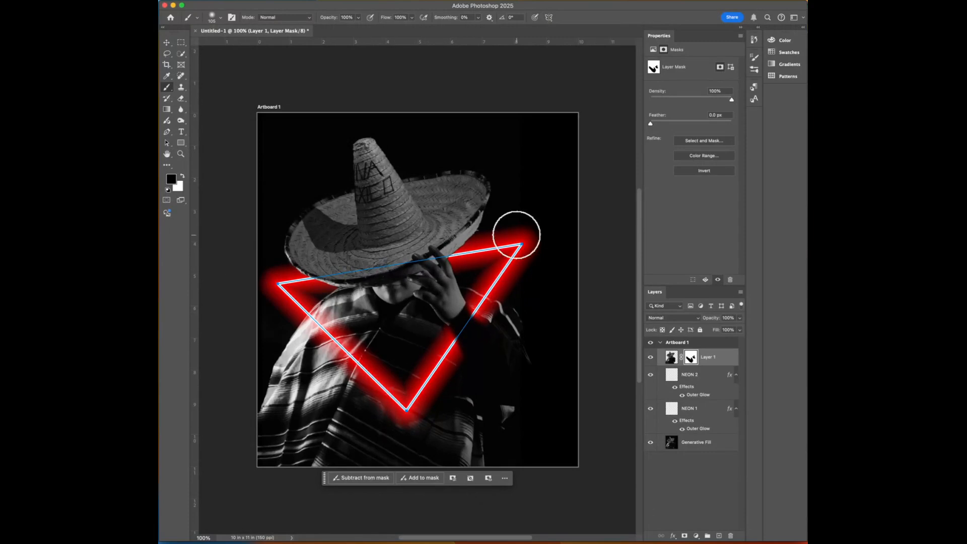
Paint white on Layer 1's mask with a harder 44 px brush to bring the forearm and sleeve back in front of the neon
right_click(455, 325)
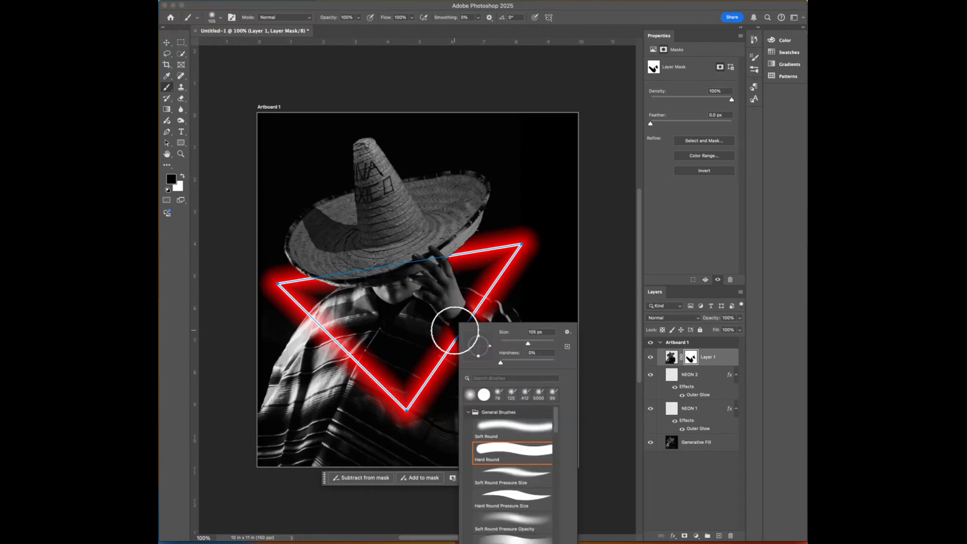
left_click_drag(540, 367, 542, 367)
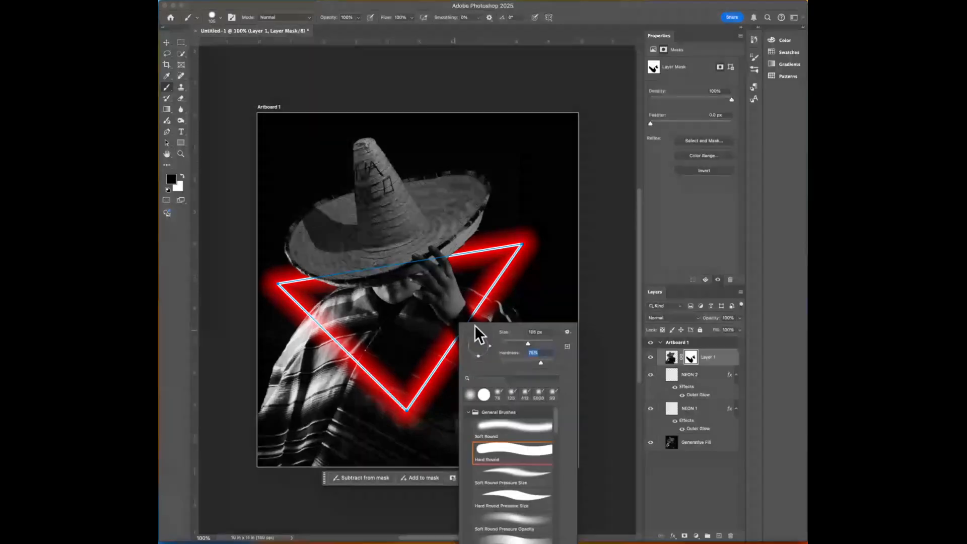
left_click(182, 175)
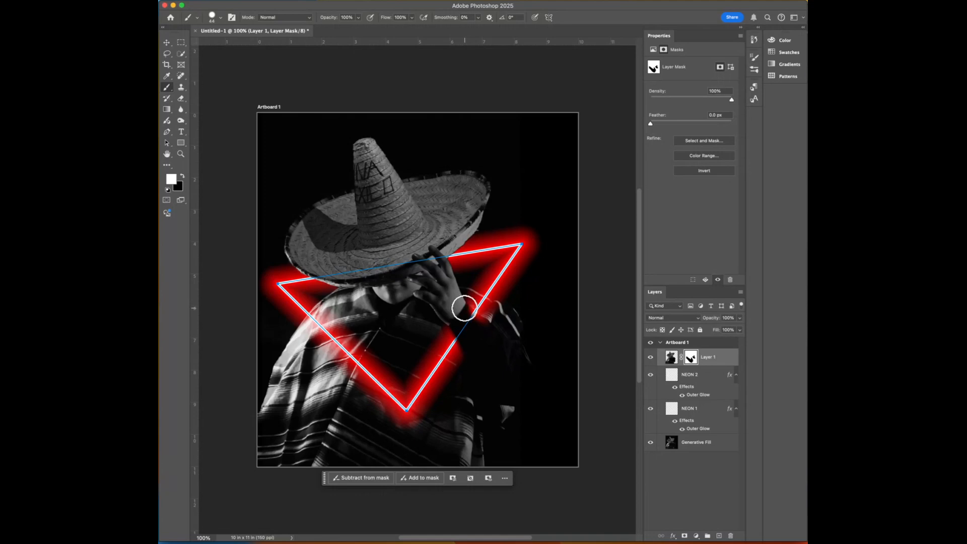
left_click_drag(465, 316, 494, 338)
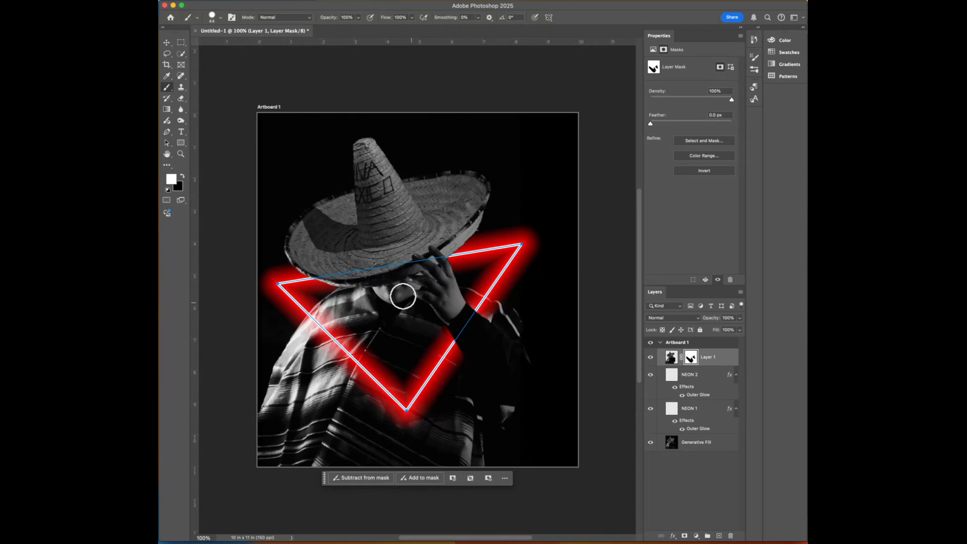
left_click(167, 42)
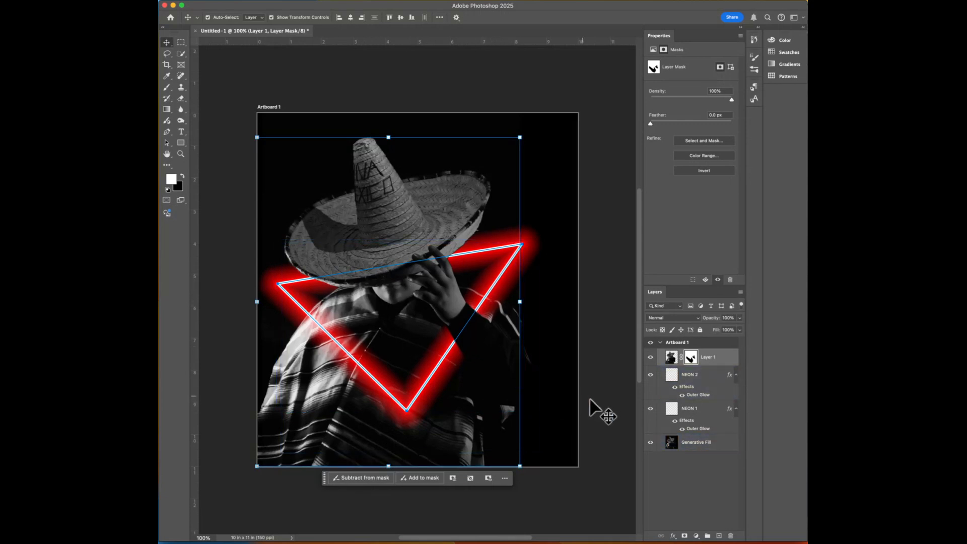
Add a new layer above Layer 1 and set the foreground colour to red ff0000
left_click(719, 535)
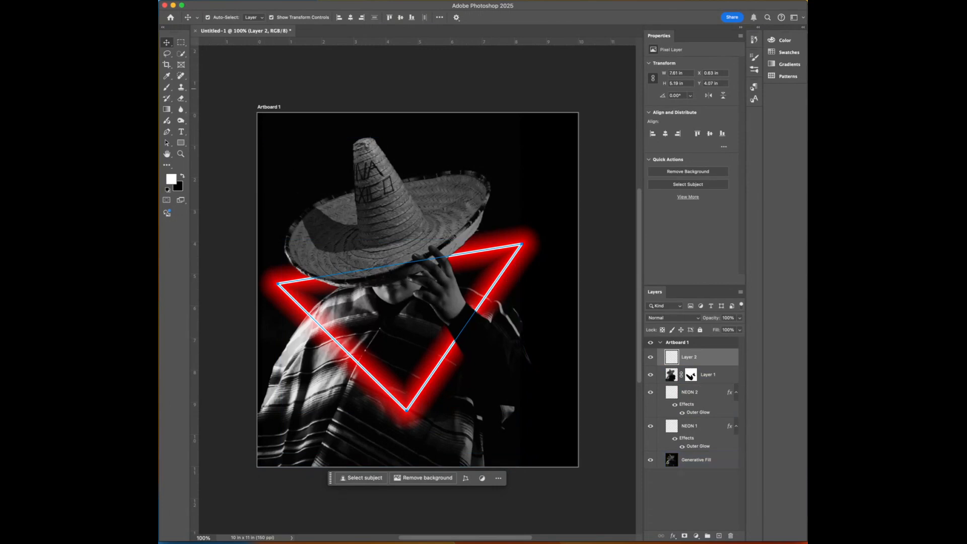
left_click(167, 76)
left_click(171, 179)
type("ff0000")
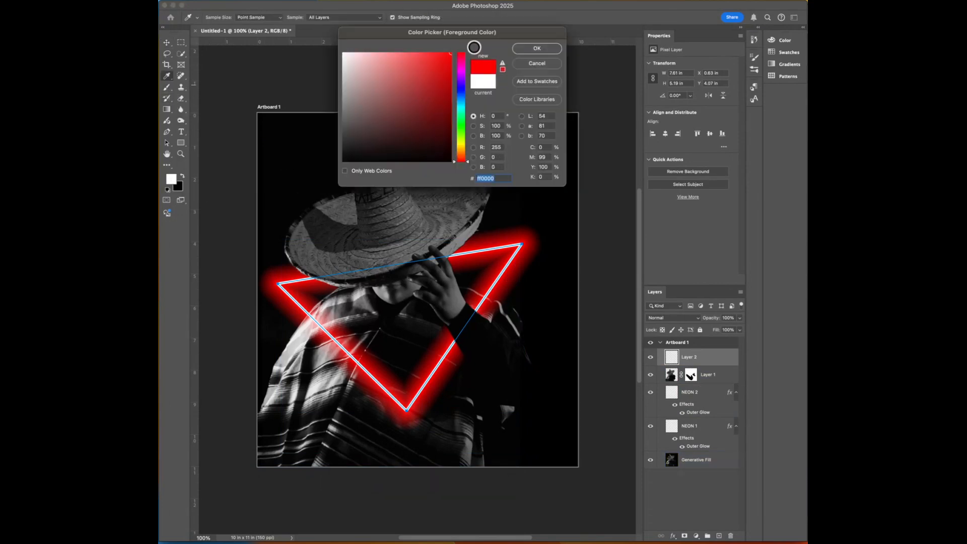
left_click(523, 49)
Paint red over the face and hat brim on the new layer with a 150 px brush
key("b")
right_click(428, 195)
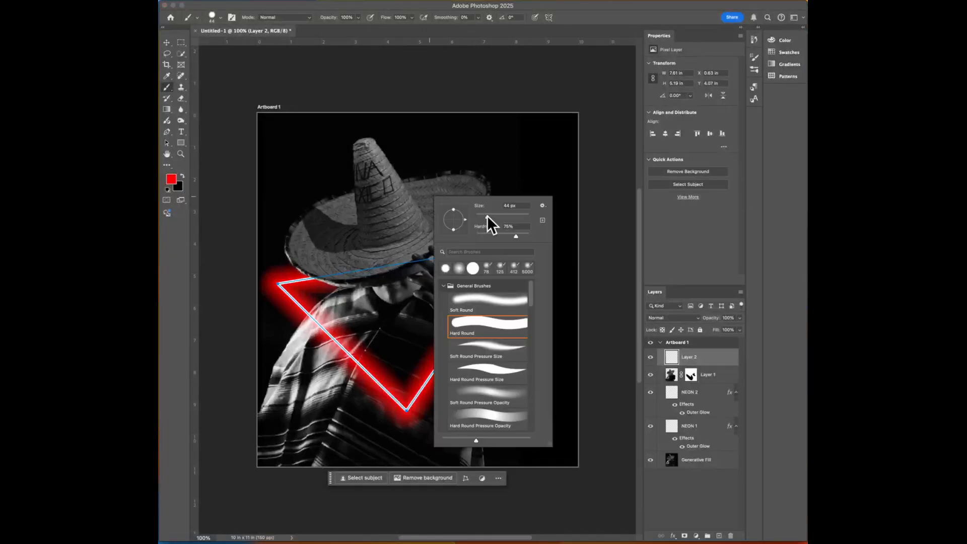
mouse_move(355, 267)
left_mouse_down()
mouse_move(358, 289)
mouse_move(300, 259)
mouse_move(314, 273)
mouse_move(439, 289)
mouse_move(465, 312)
mouse_move(444, 327)
left_mouse_up()
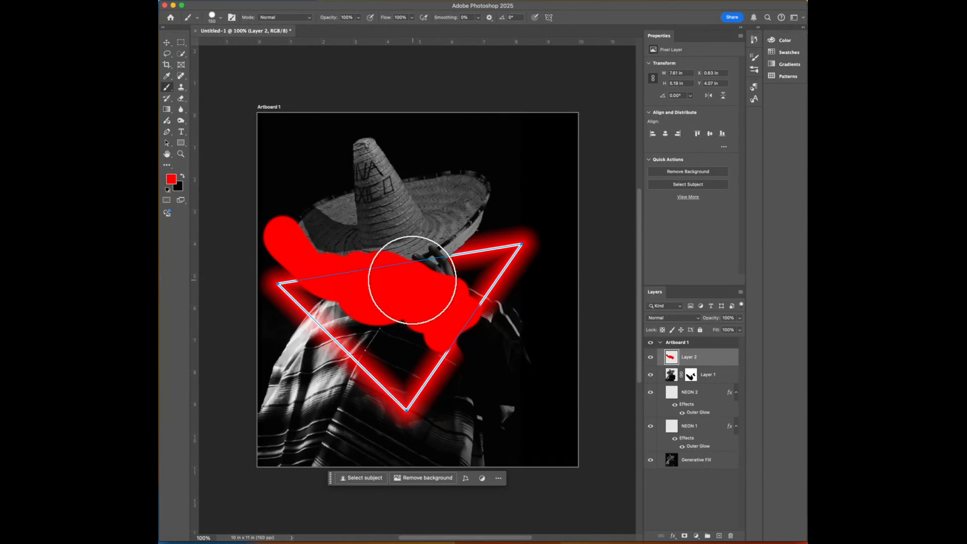
Browse the blend modes for the red layer, then undo the red paint and the new layer
left_click(679, 318)
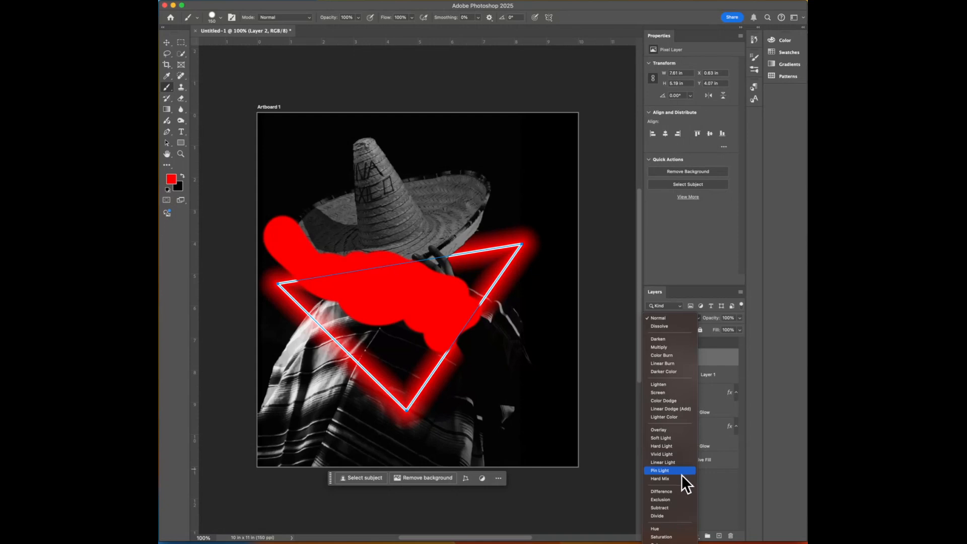
left_click(740, 500)
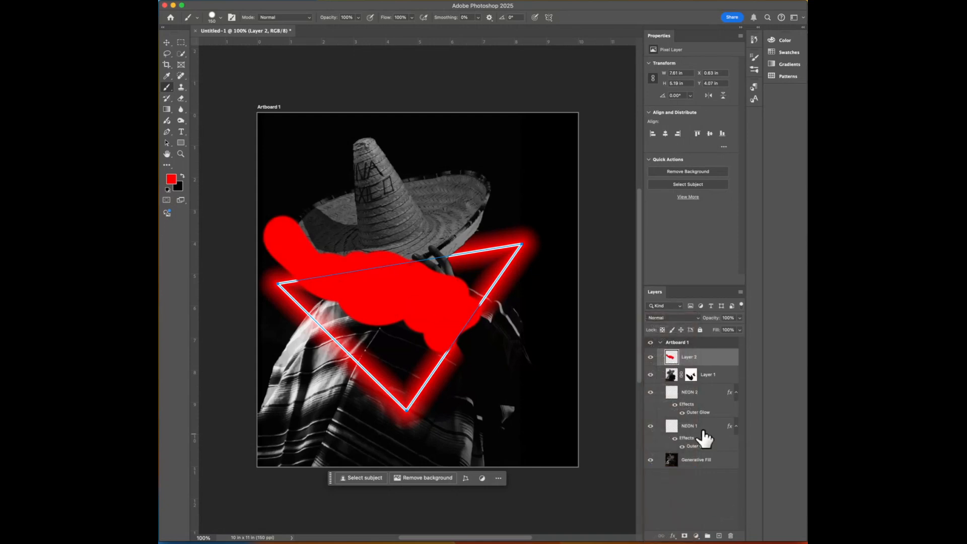
key("super+z")
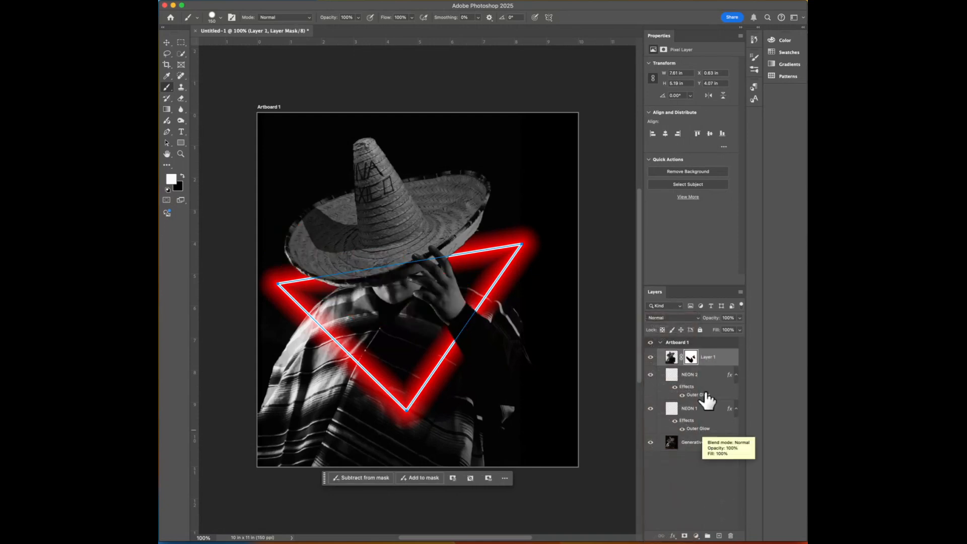
Add a Hue/Saturation adjustment layer above Layer 1 with Colorize on, saturation 100 and hue 17
left_click(696, 536)
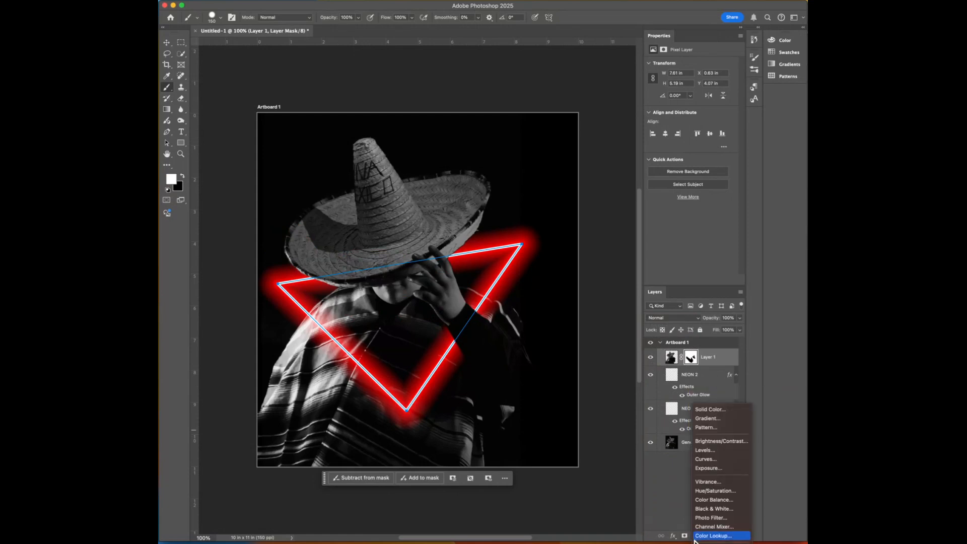
left_click(721, 492)
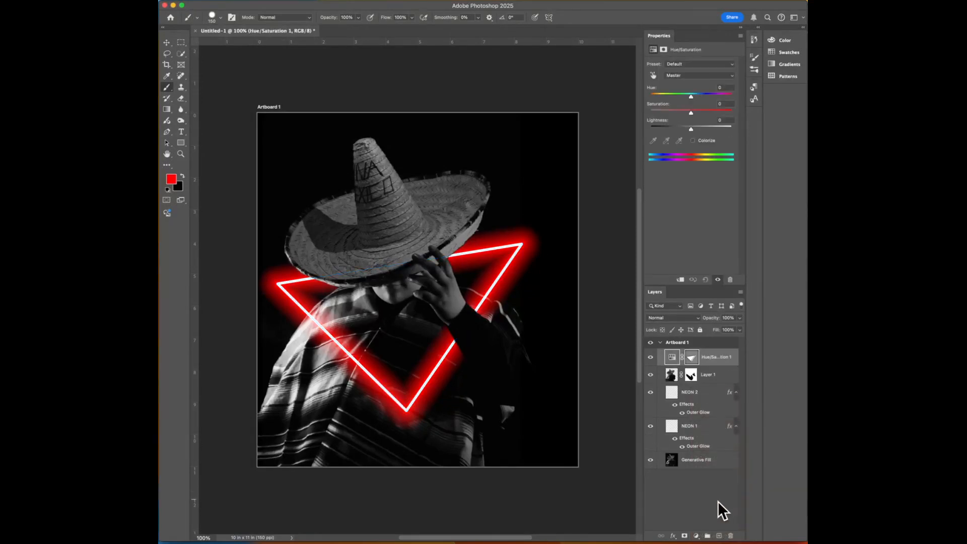
left_click(694, 142)
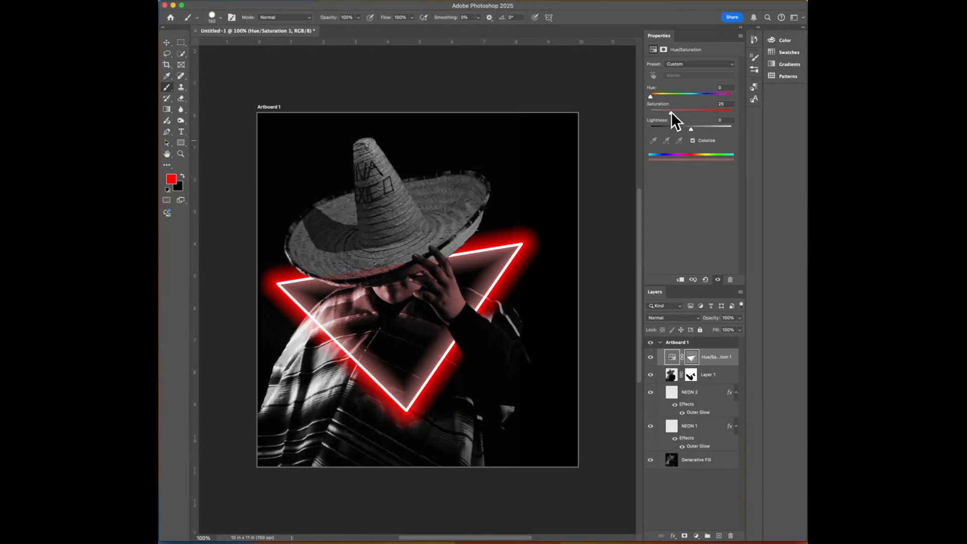
left_click_drag(672, 112, 751, 122)
mouse_move(648, 95)
left_mouse_down()
mouse_move(688, 100)
mouse_move(655, 100)
left_mouse_up()
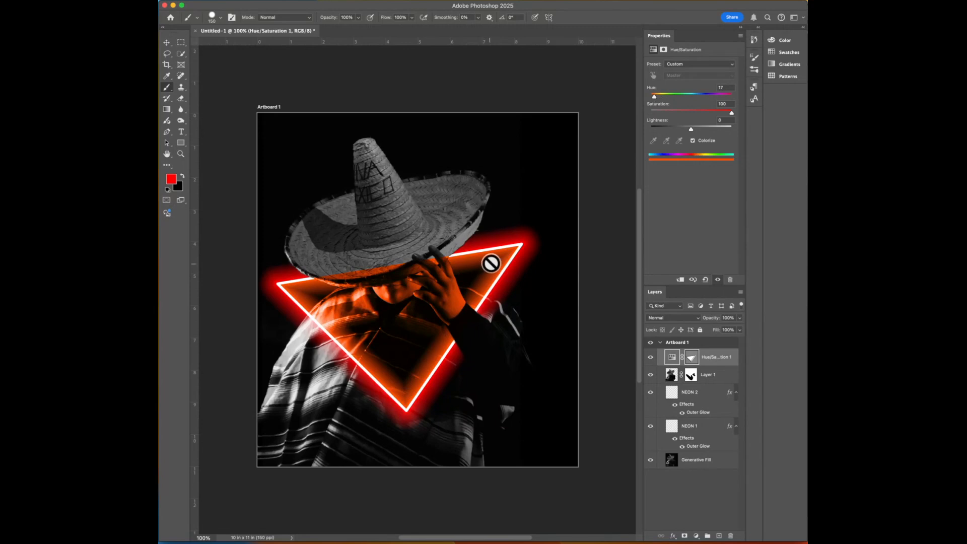
Delete the vector mask from the Hue/Saturation 1 adjustment layer so the tint covers the whole image
left_click(692, 357)
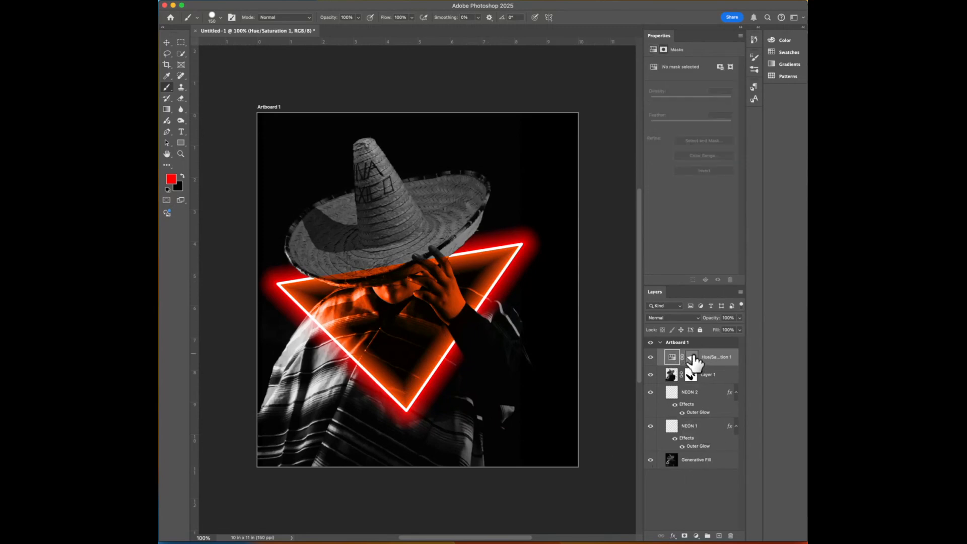
left_click(693, 359)
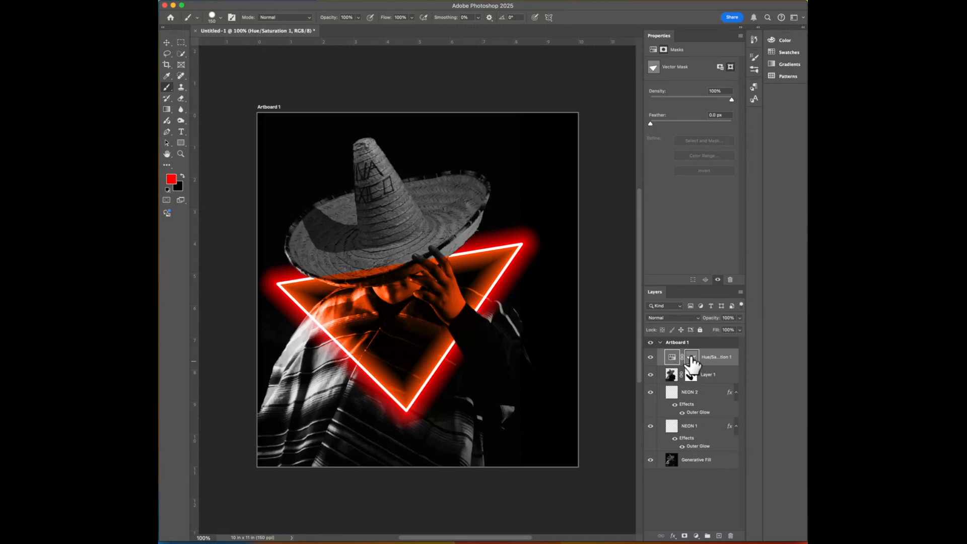
left_click_drag(693, 362, 732, 537)
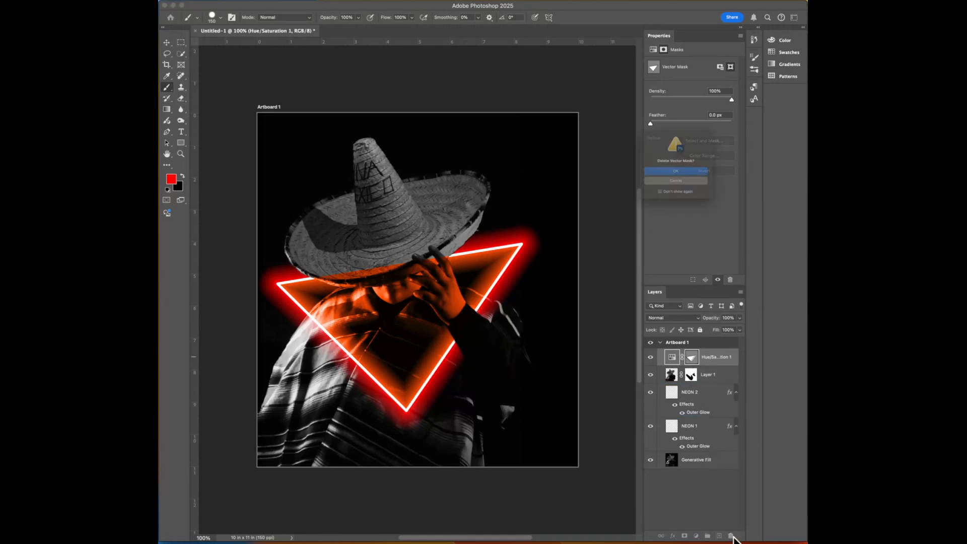
left_click(654, 176)
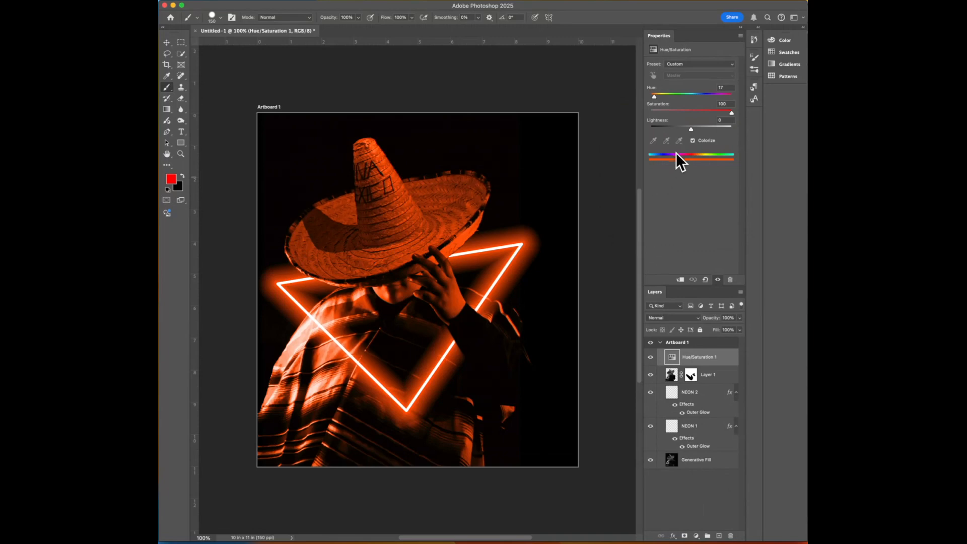
Set the Hue/Saturation 1 hue to 0 and add a layer mask to the adjustment layer
left_click_drag(654, 97, 650, 97)
left_click(707, 183)
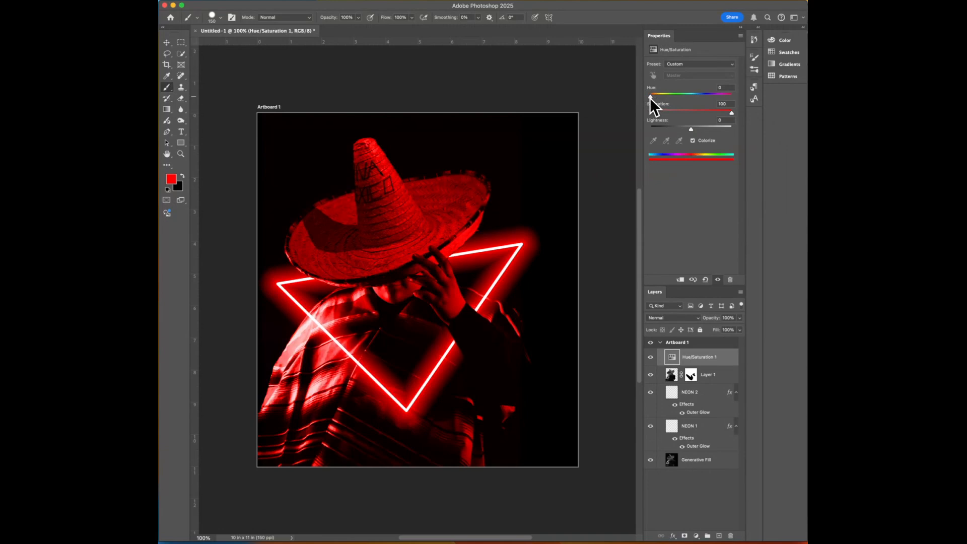
left_click(684, 536)
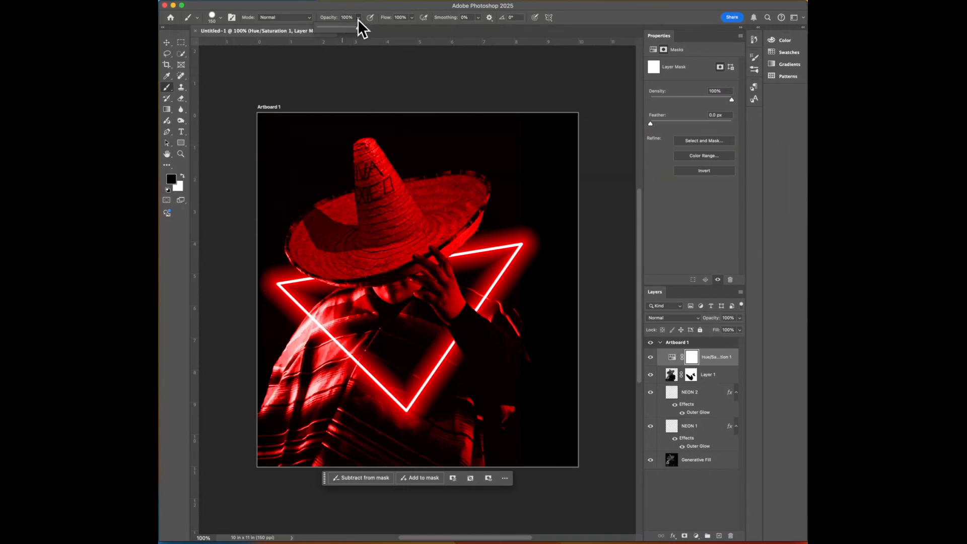
Try painting black at 28% brush opacity over the sombrero on the adjustment's layer mask, then undo the strokes
left_click_drag(335, 28, 330, 29)
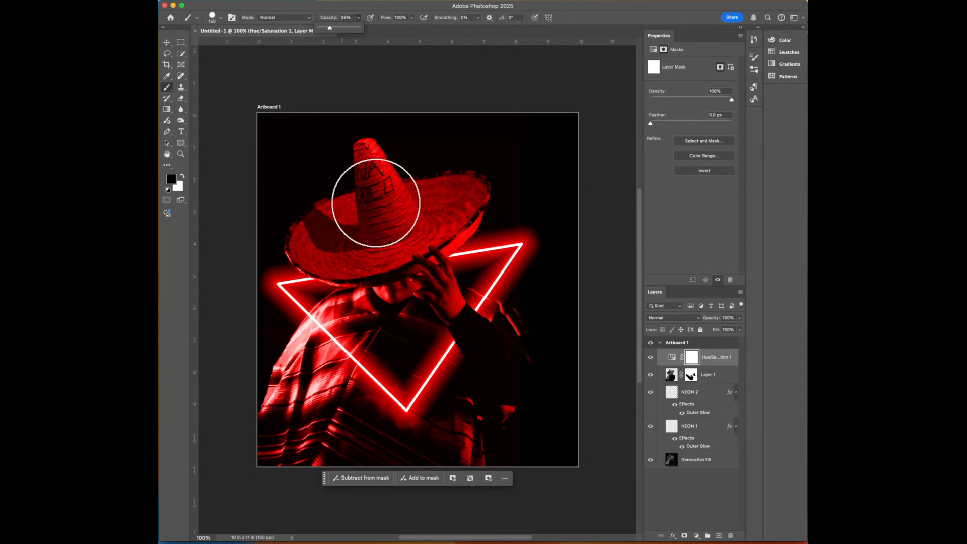
mouse_move(334, 265)
left_mouse_down()
mouse_move(376, 256)
mouse_move(367, 260)
mouse_move(314, 219)
mouse_move(393, 163)
mouse_move(380, 188)
mouse_move(368, 177)
mouse_move(370, 139)
mouse_move(361, 139)
mouse_move(321, 229)
mouse_move(344, 238)
mouse_move(331, 254)
mouse_move(442, 228)
mouse_move(480, 194)
mouse_move(403, 227)
mouse_move(338, 218)
mouse_move(480, 193)
mouse_move(349, 214)
mouse_move(409, 180)
mouse_move(369, 139)
mouse_move(357, 163)
mouse_move(366, 228)
mouse_move(417, 234)
mouse_move(383, 257)
mouse_move(340, 263)
mouse_move(288, 238)
mouse_move(474, 171)
mouse_move(459, 193)
mouse_move(371, 248)
mouse_move(364, 183)
left_mouse_up()
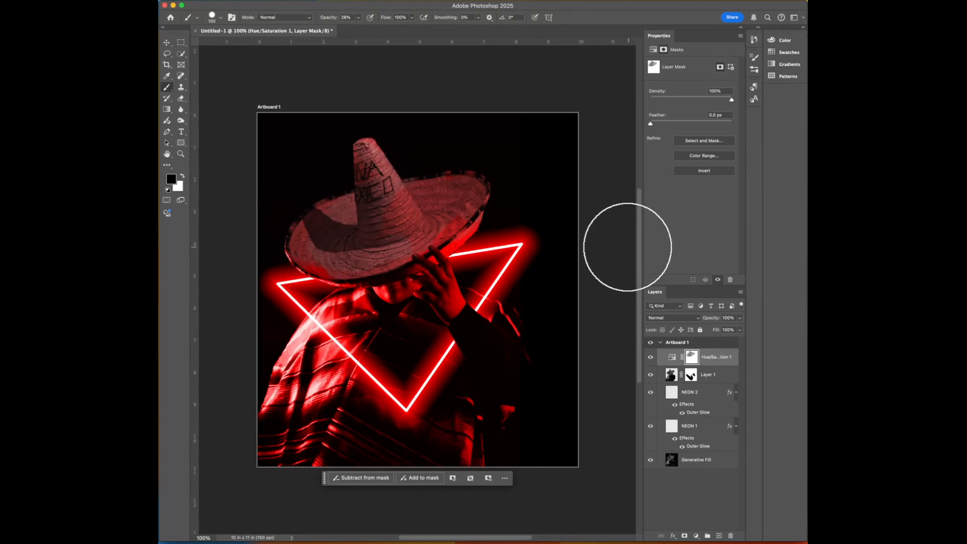
key("super+z")
key("super+z")
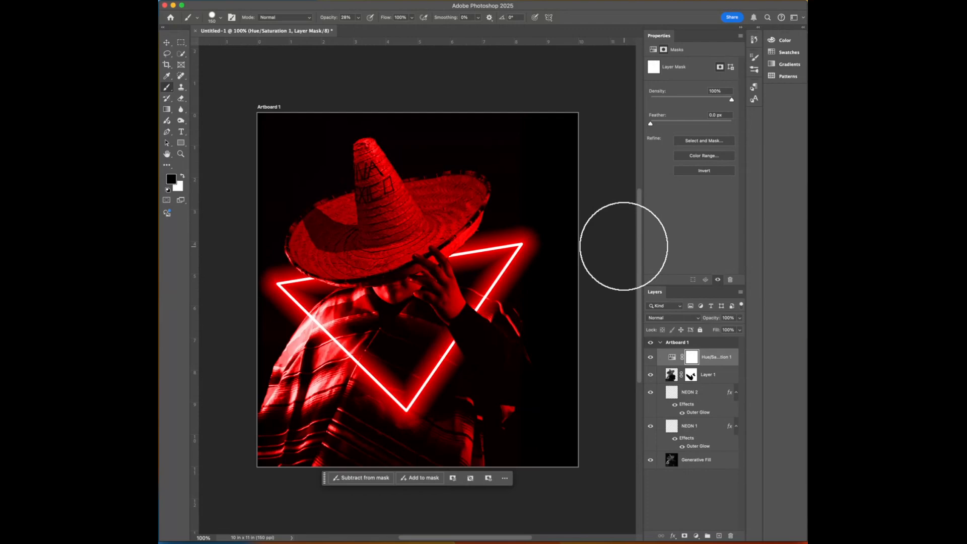
Export the artwork with Quick Export as PNG
left_click(211, 2)
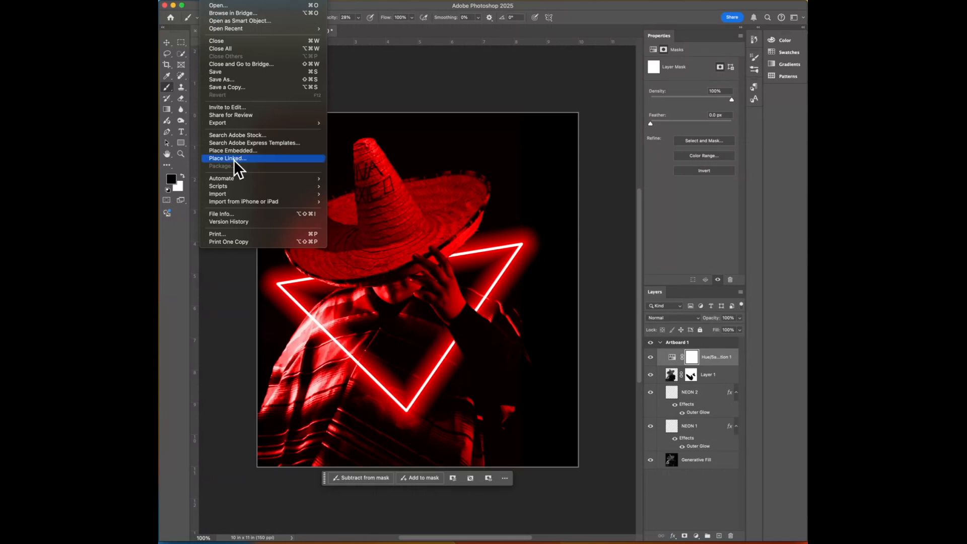
mouse_move(231, 123)
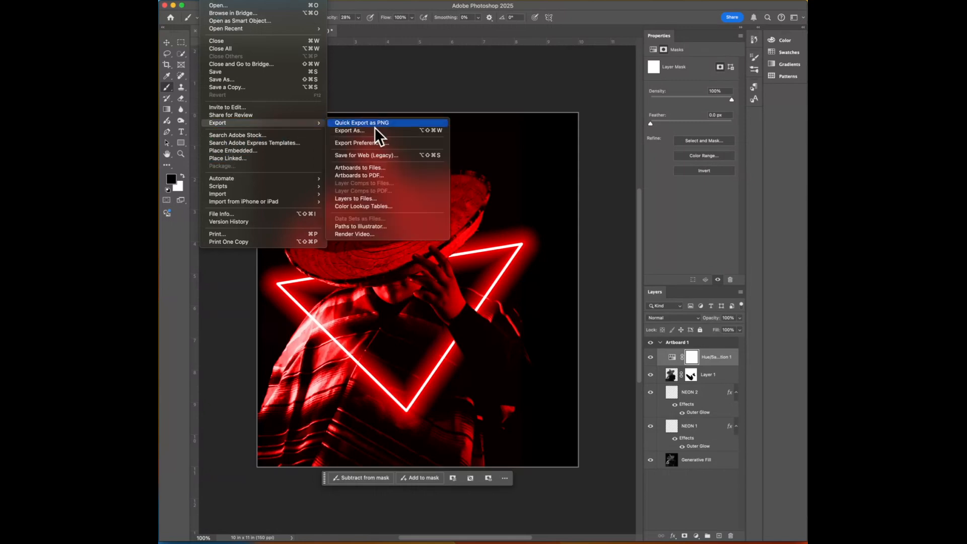
left_click(373, 126)
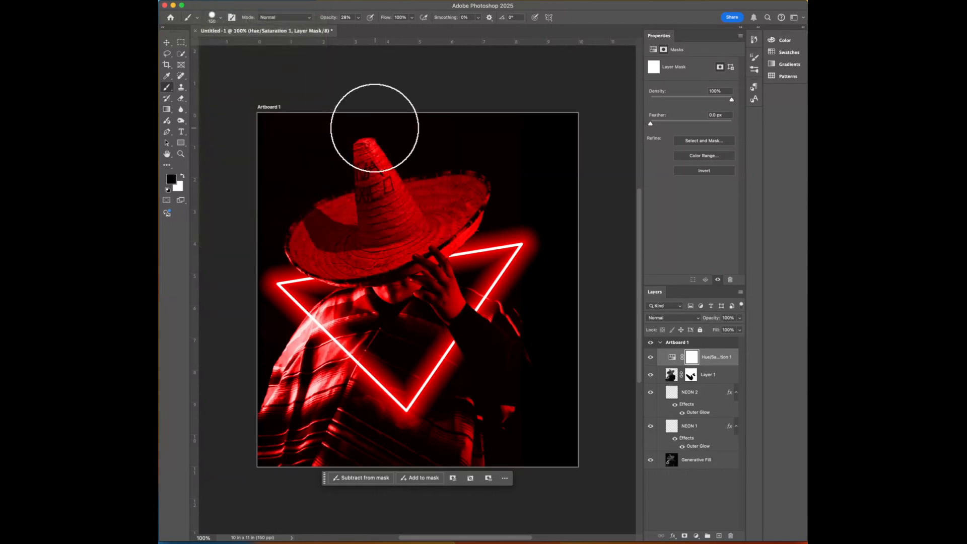